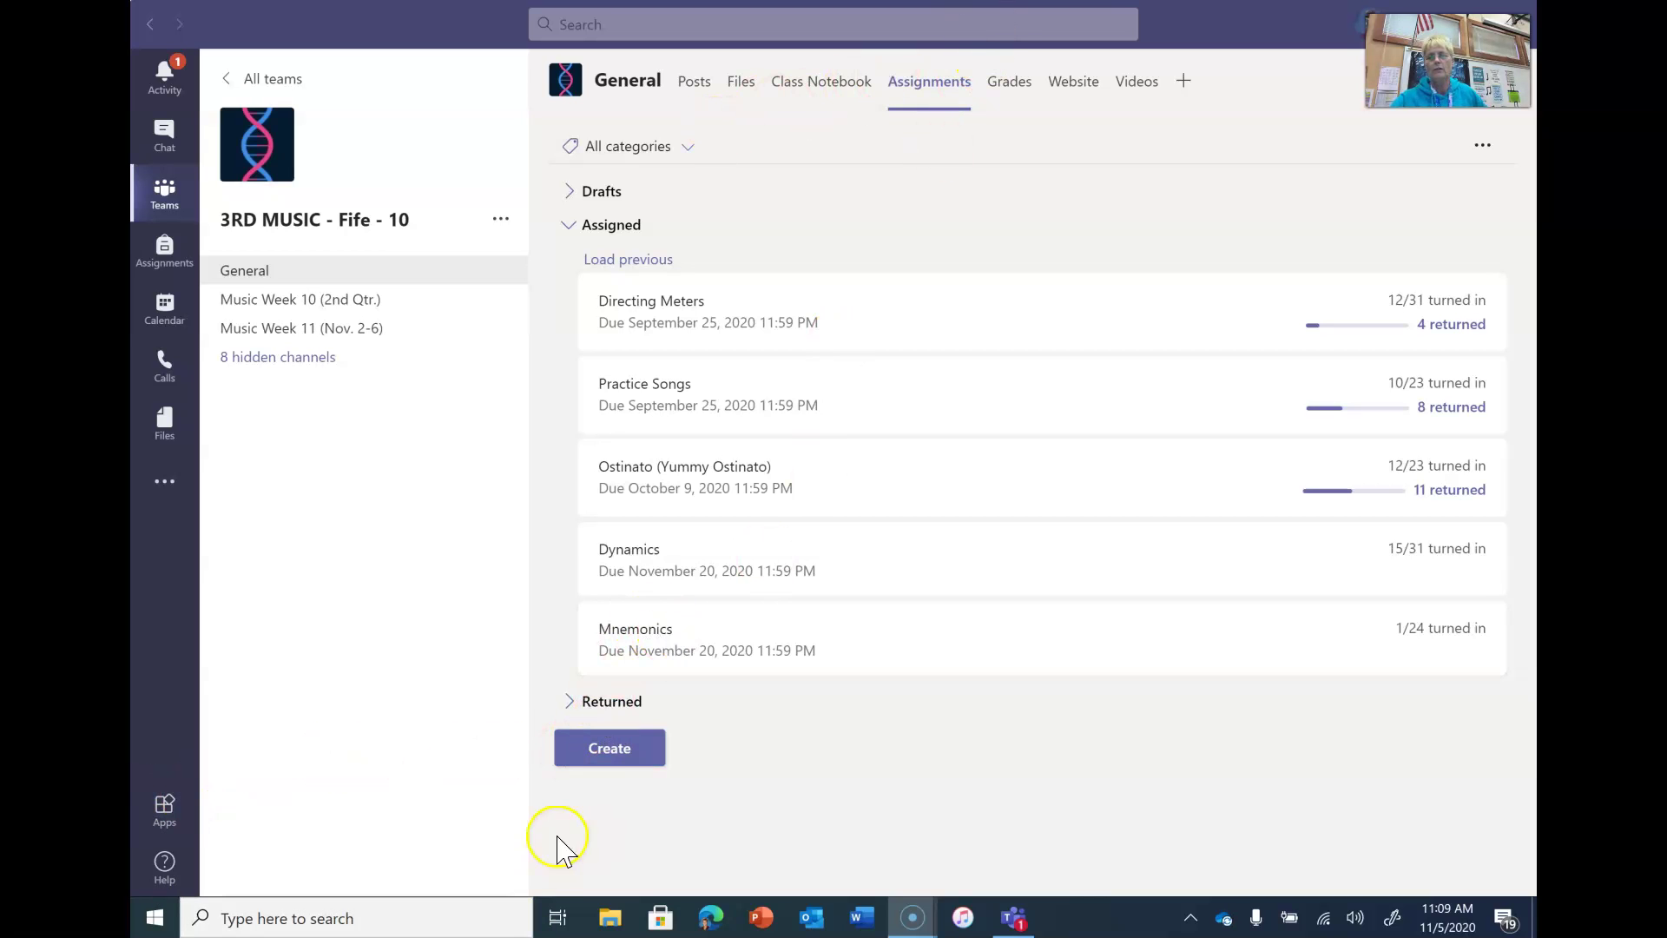
# - Open the Mnemonics assignment and pick a student's submission from the list for grading
pyautogui.click(621, 647)
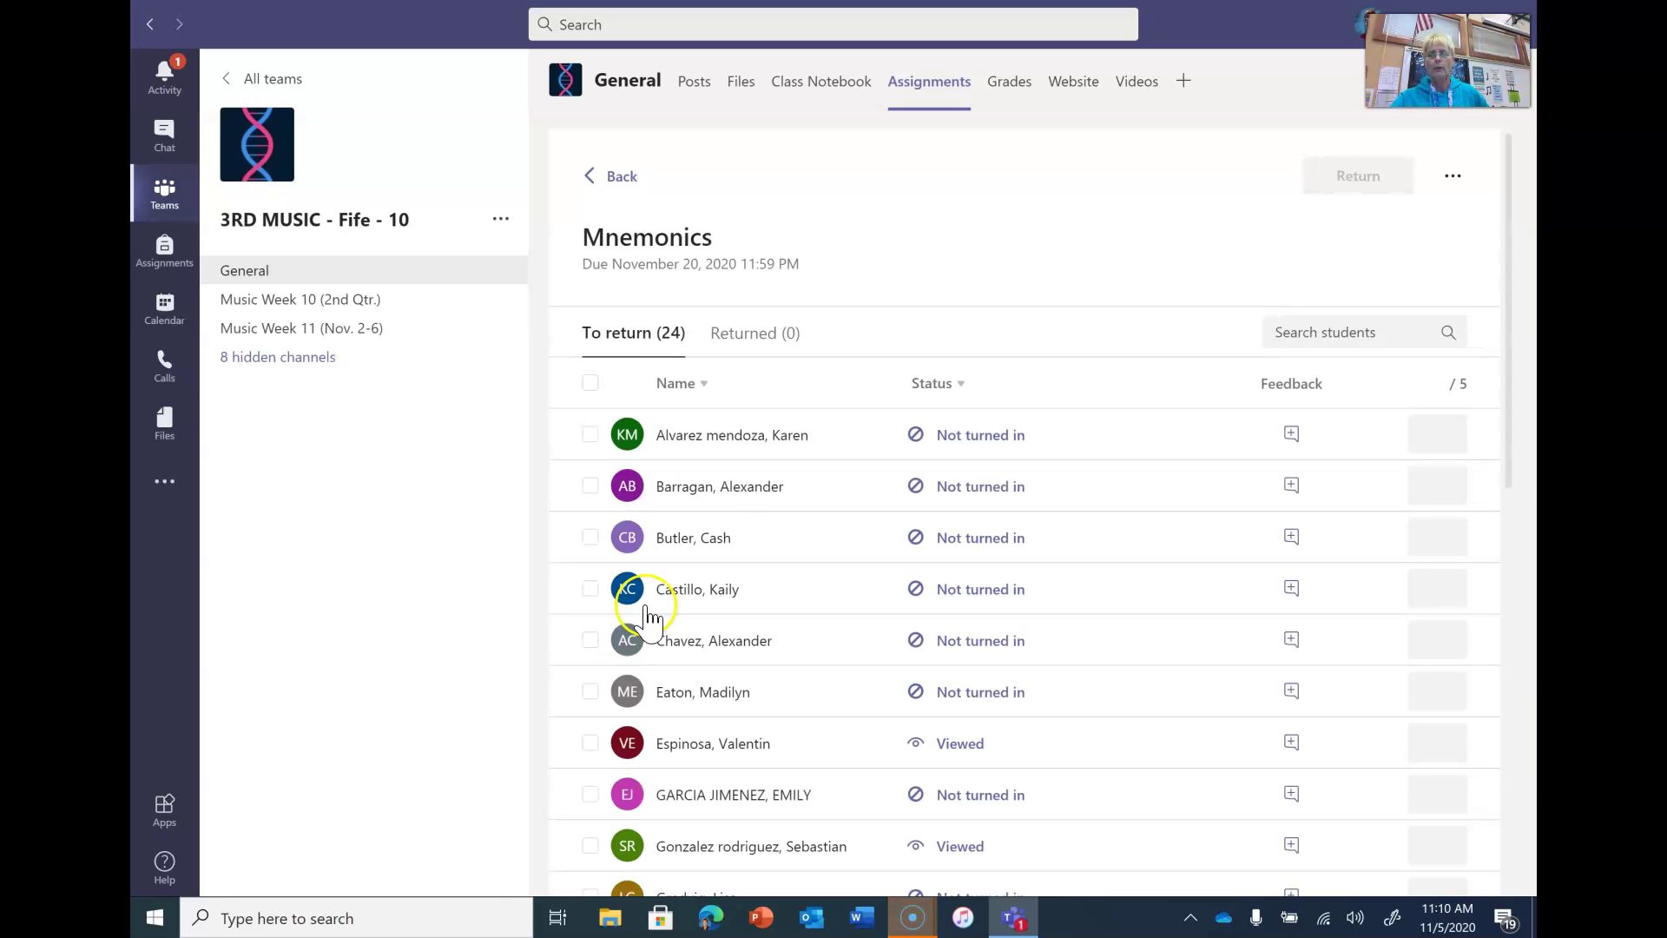
pyautogui.scroll(-5, 745, 434)
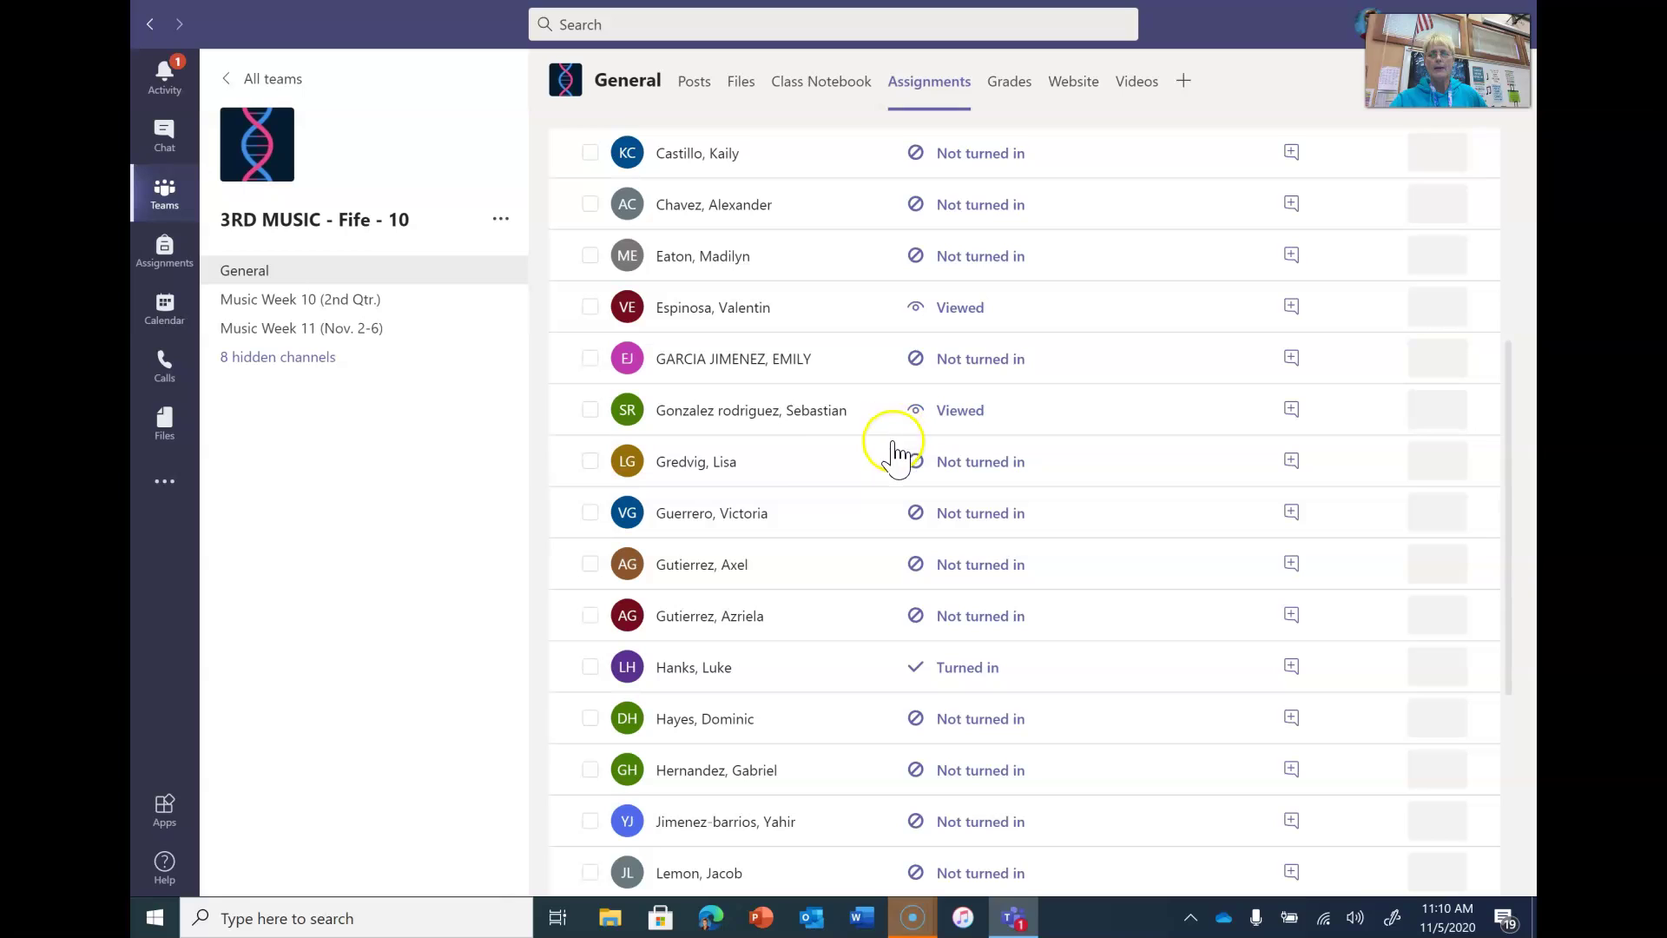
pyautogui.click(687, 462)
# - Scroll through the loaded worksheet to view the My Mnemonic instructions and example staffs
pyautogui.click(719, 584)
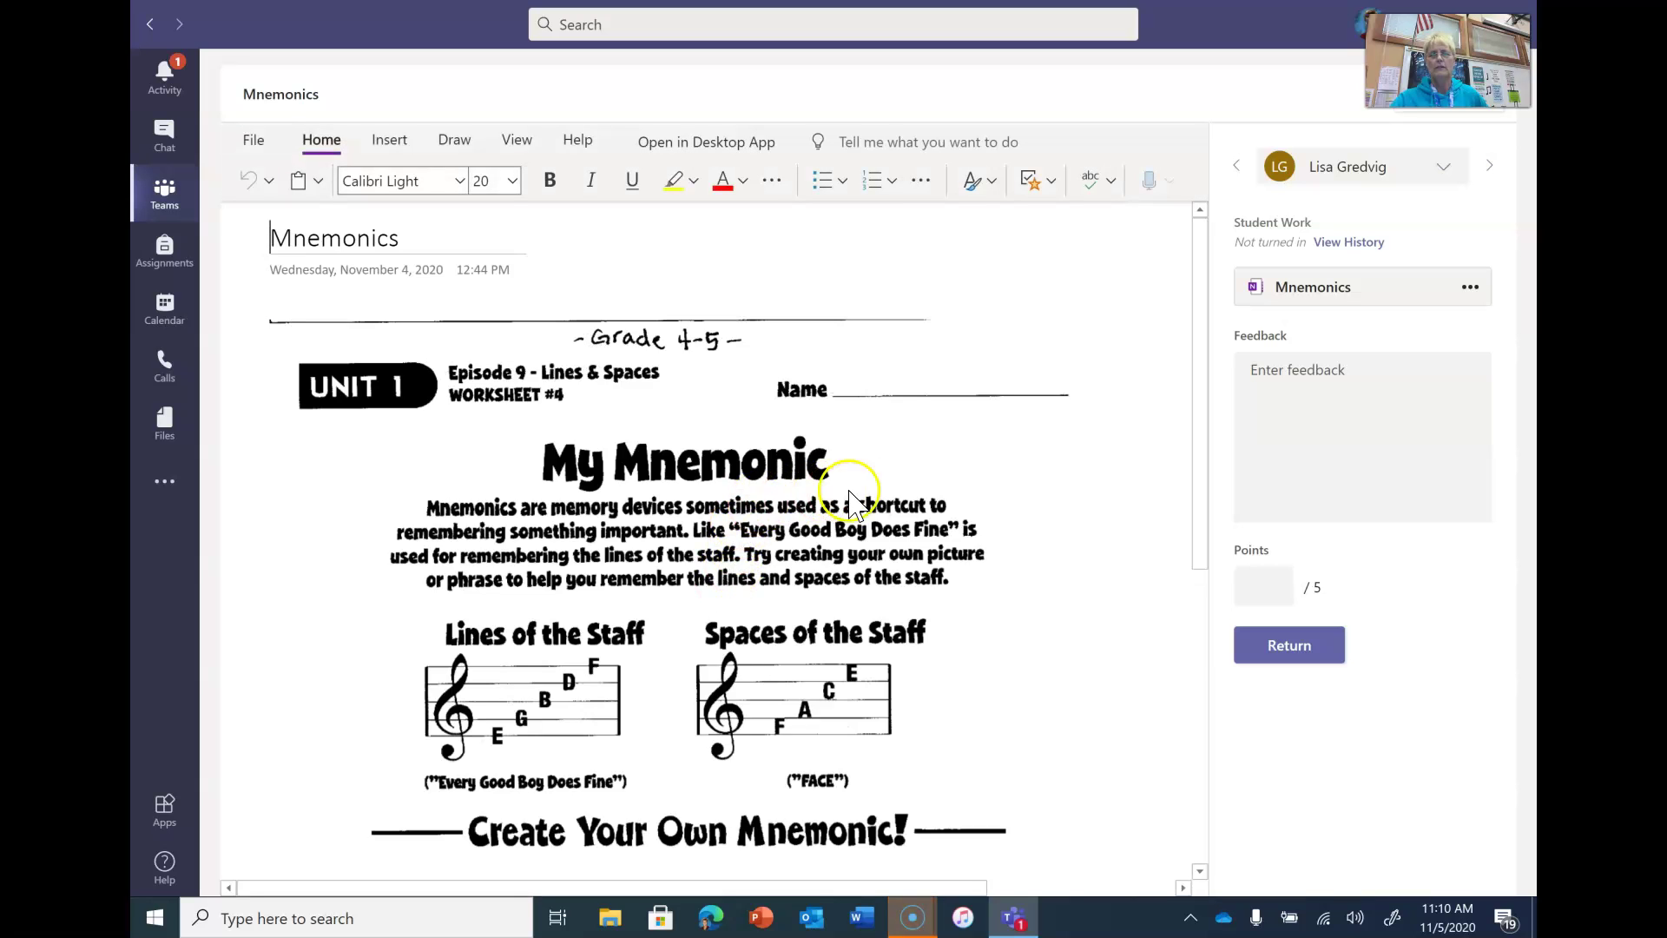
pyautogui.scroll(-3, 886, 500)
pyautogui.scroll(-5, 878, 503)
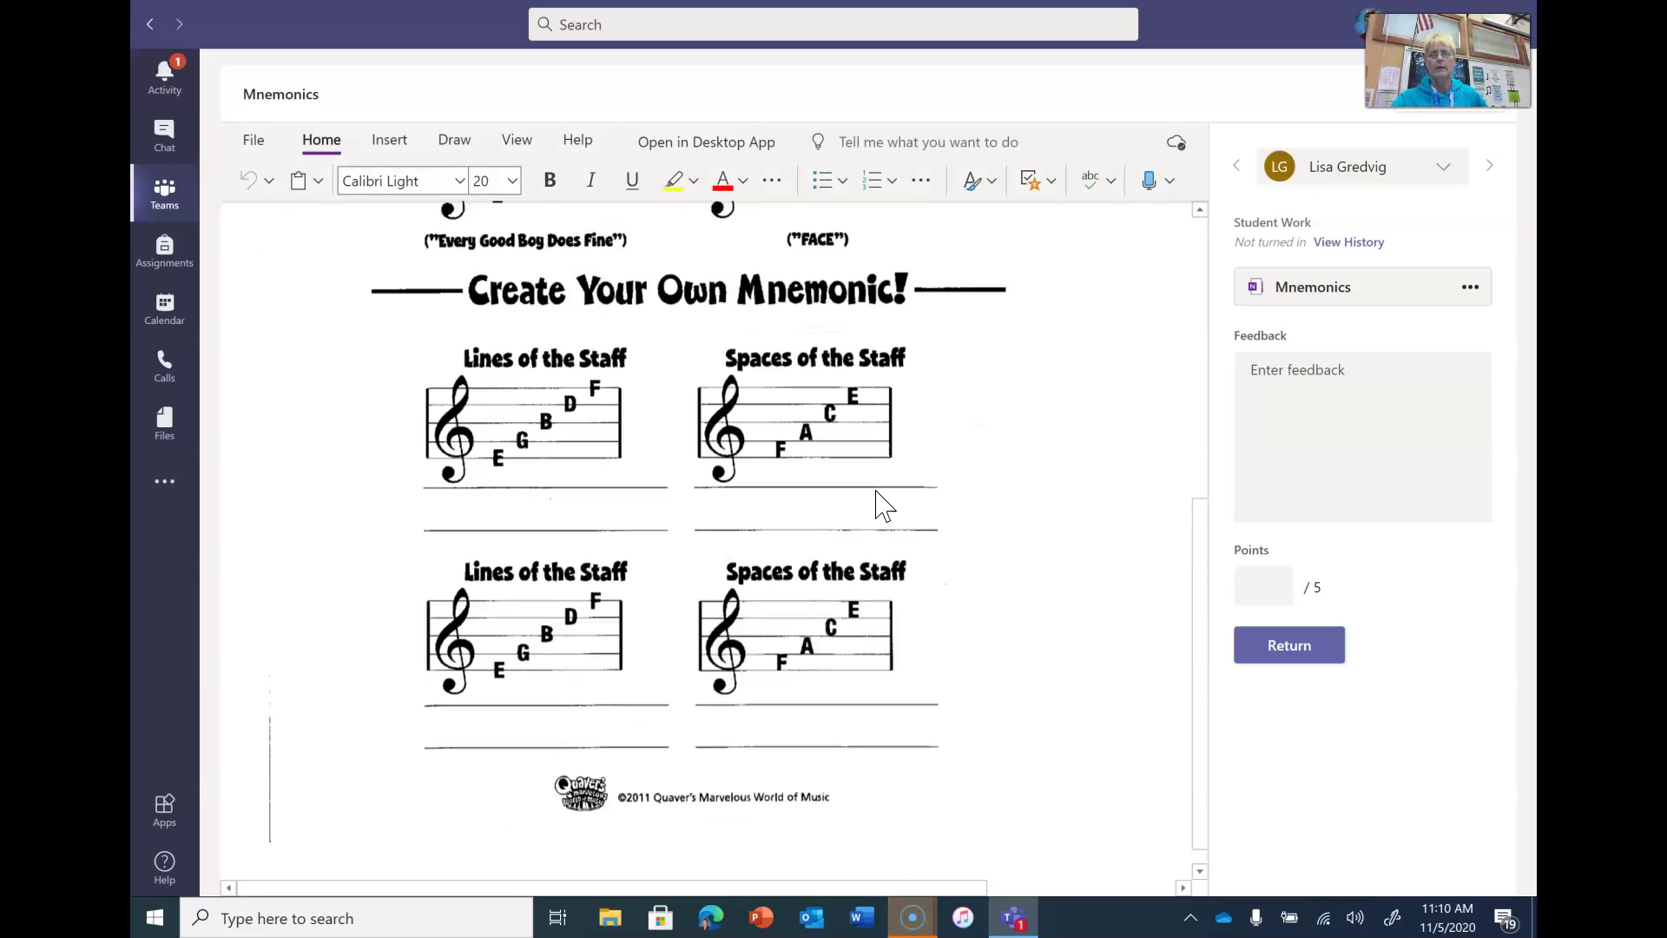
pyautogui.scroll(6, 881, 499)
pyautogui.scroll(-4, 868, 482)
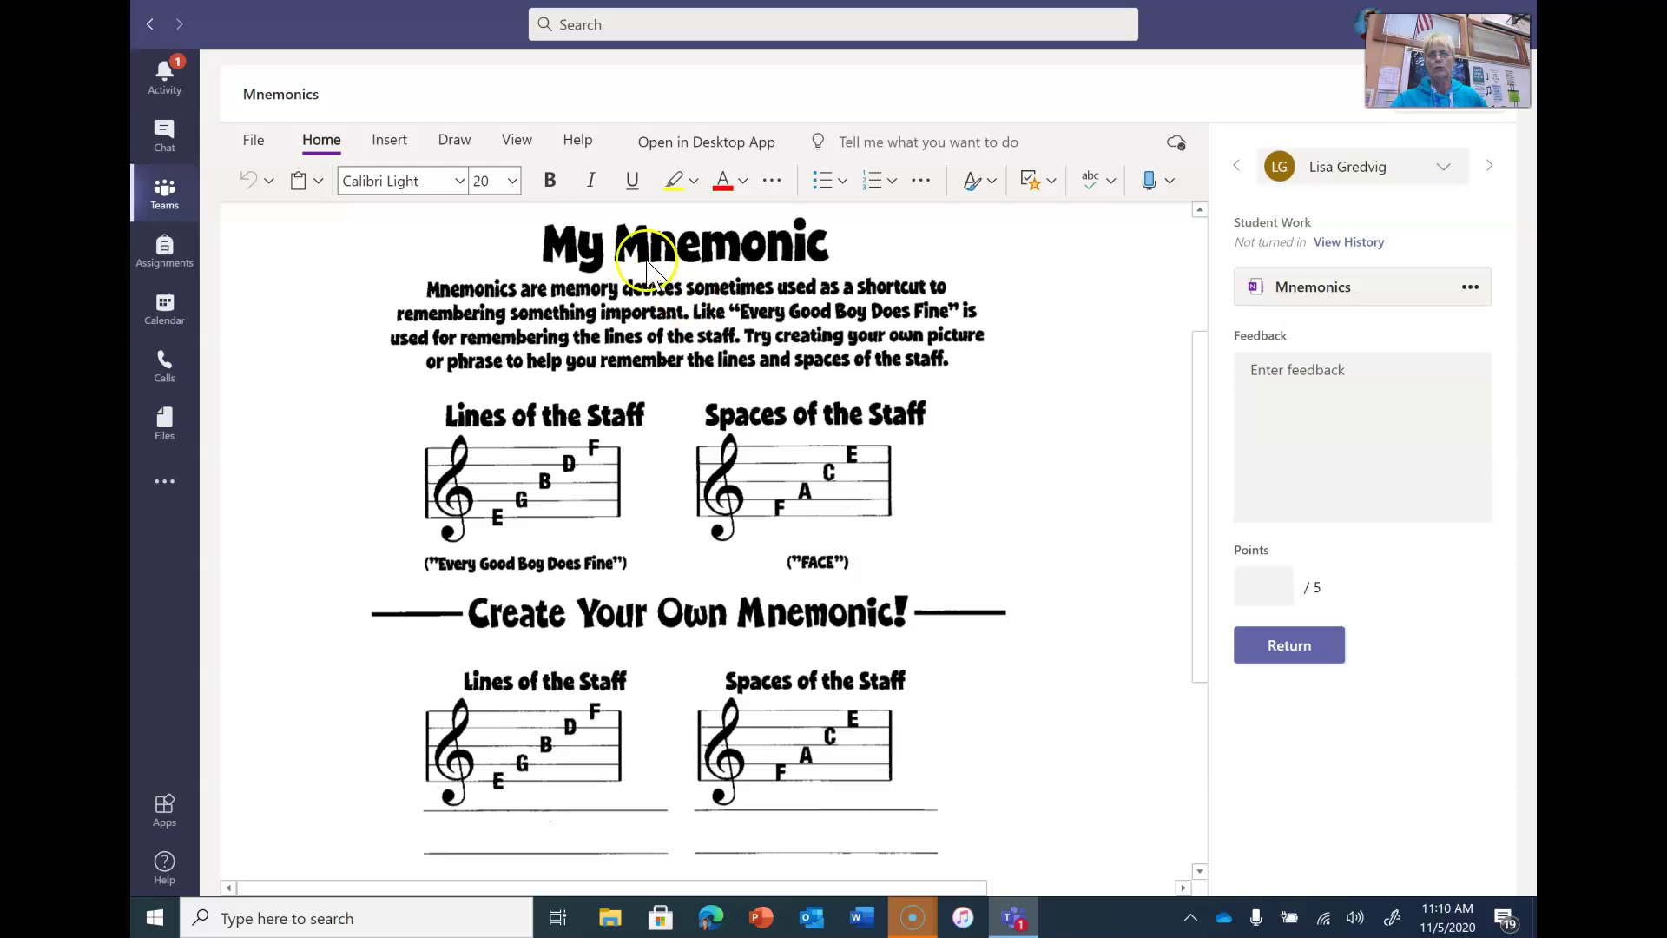
# - Review the Draw tab's ink colour and pen thickness options, then close both lists
pyautogui.click(455, 141)
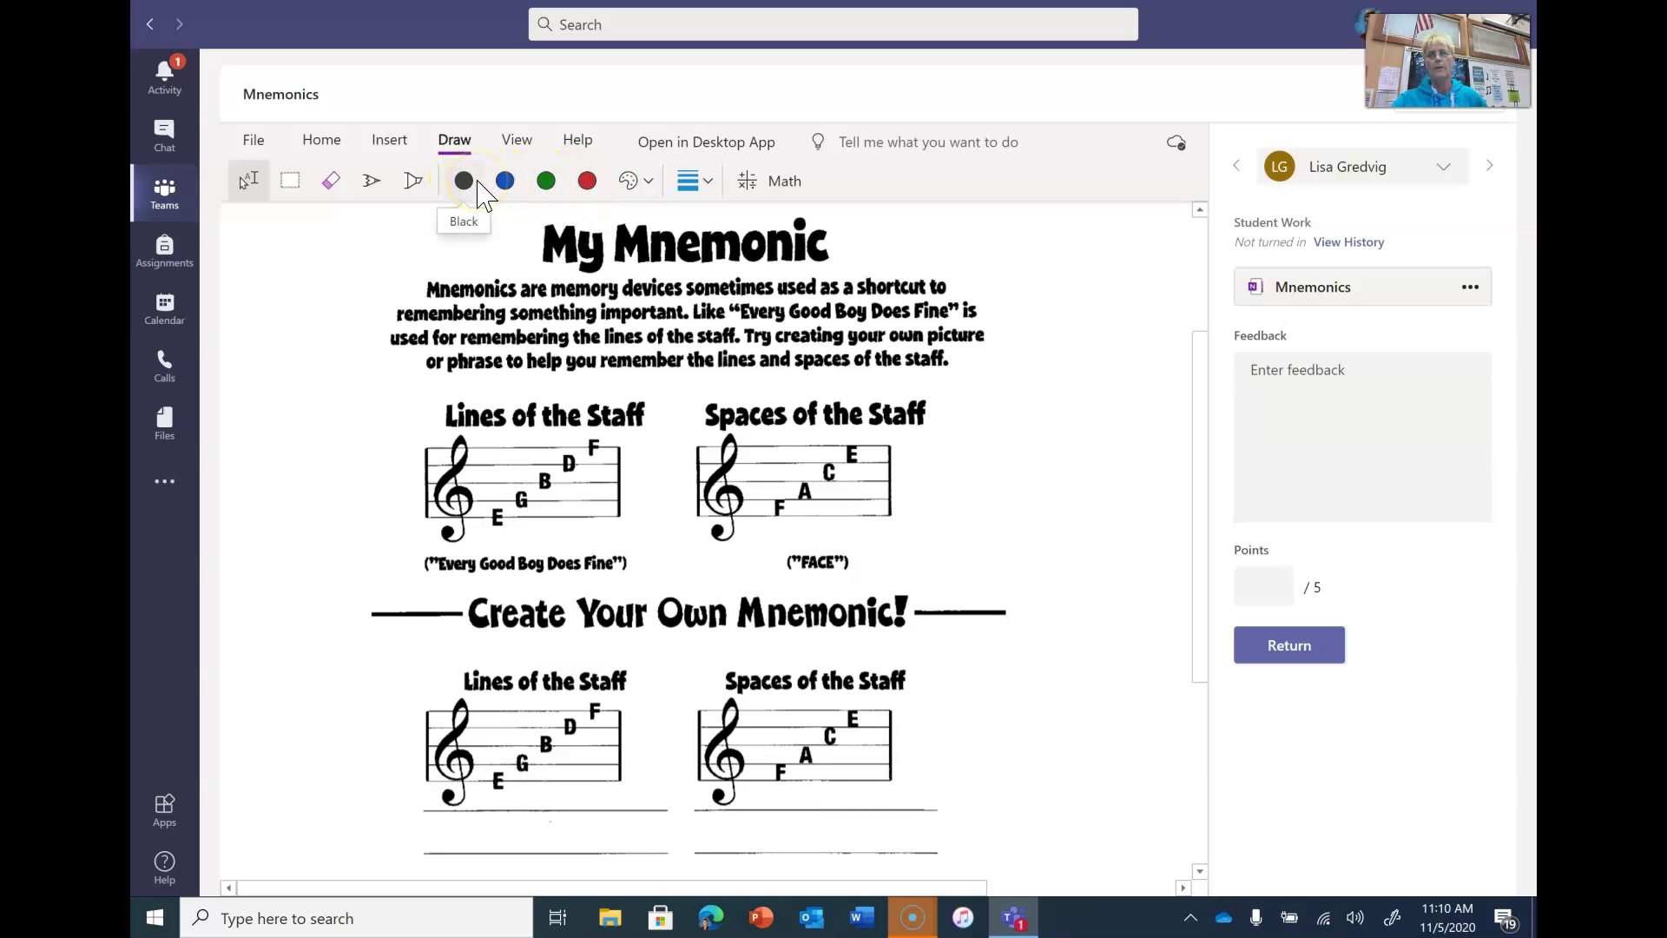
pyautogui.click(648, 183)
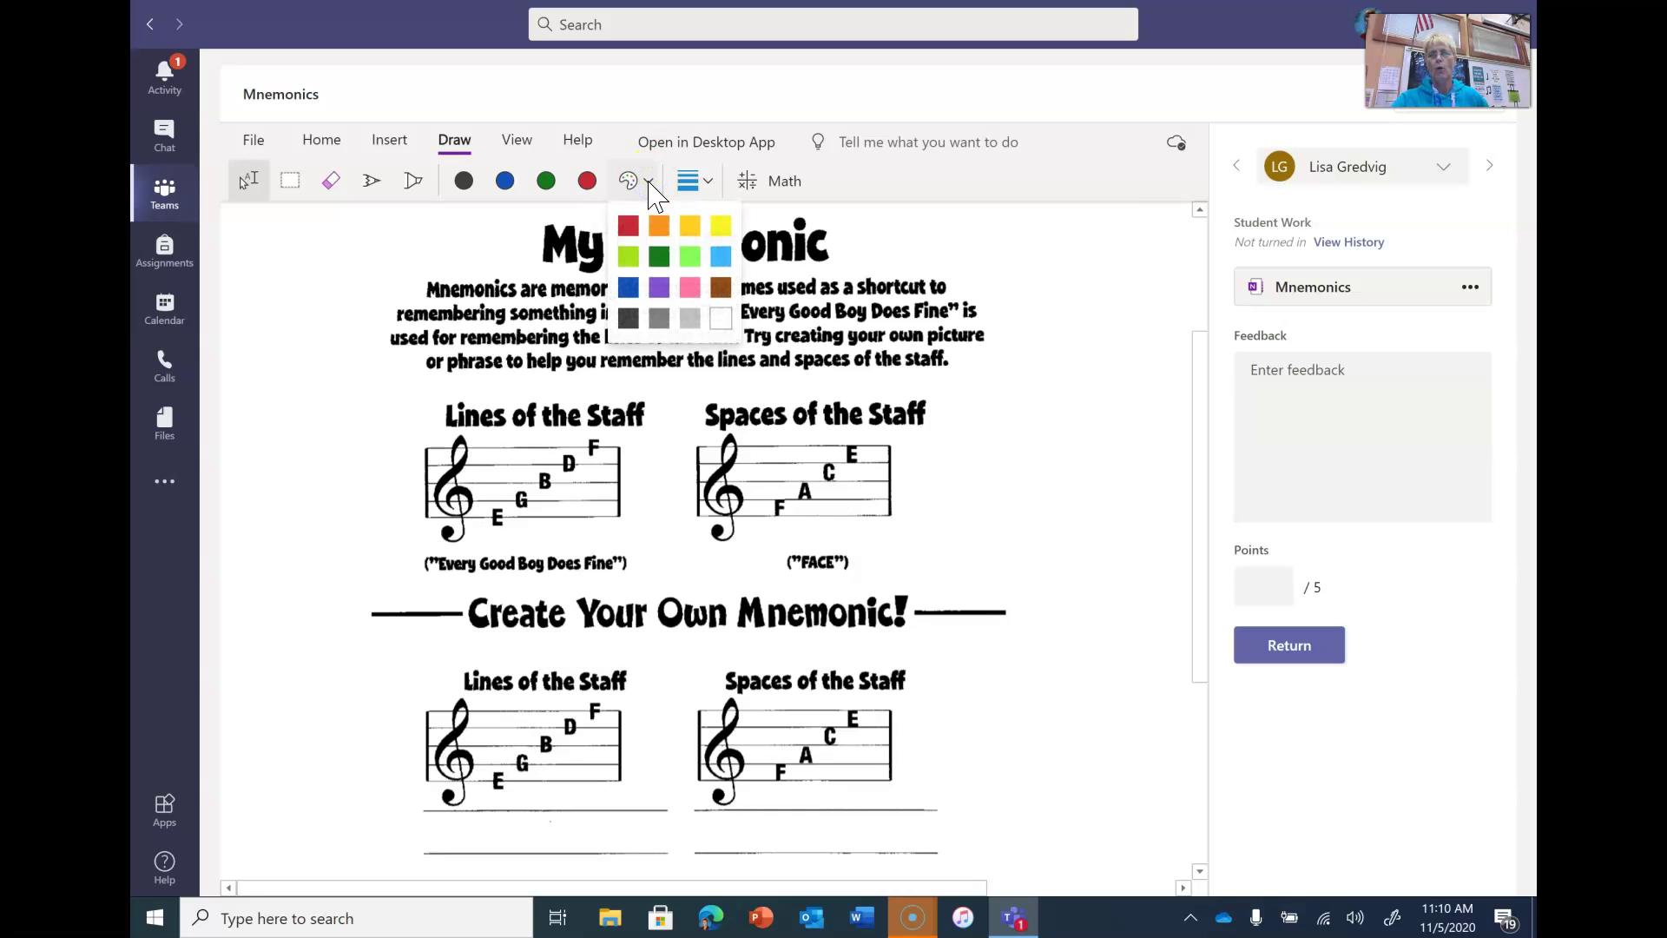
pyautogui.click(648, 184)
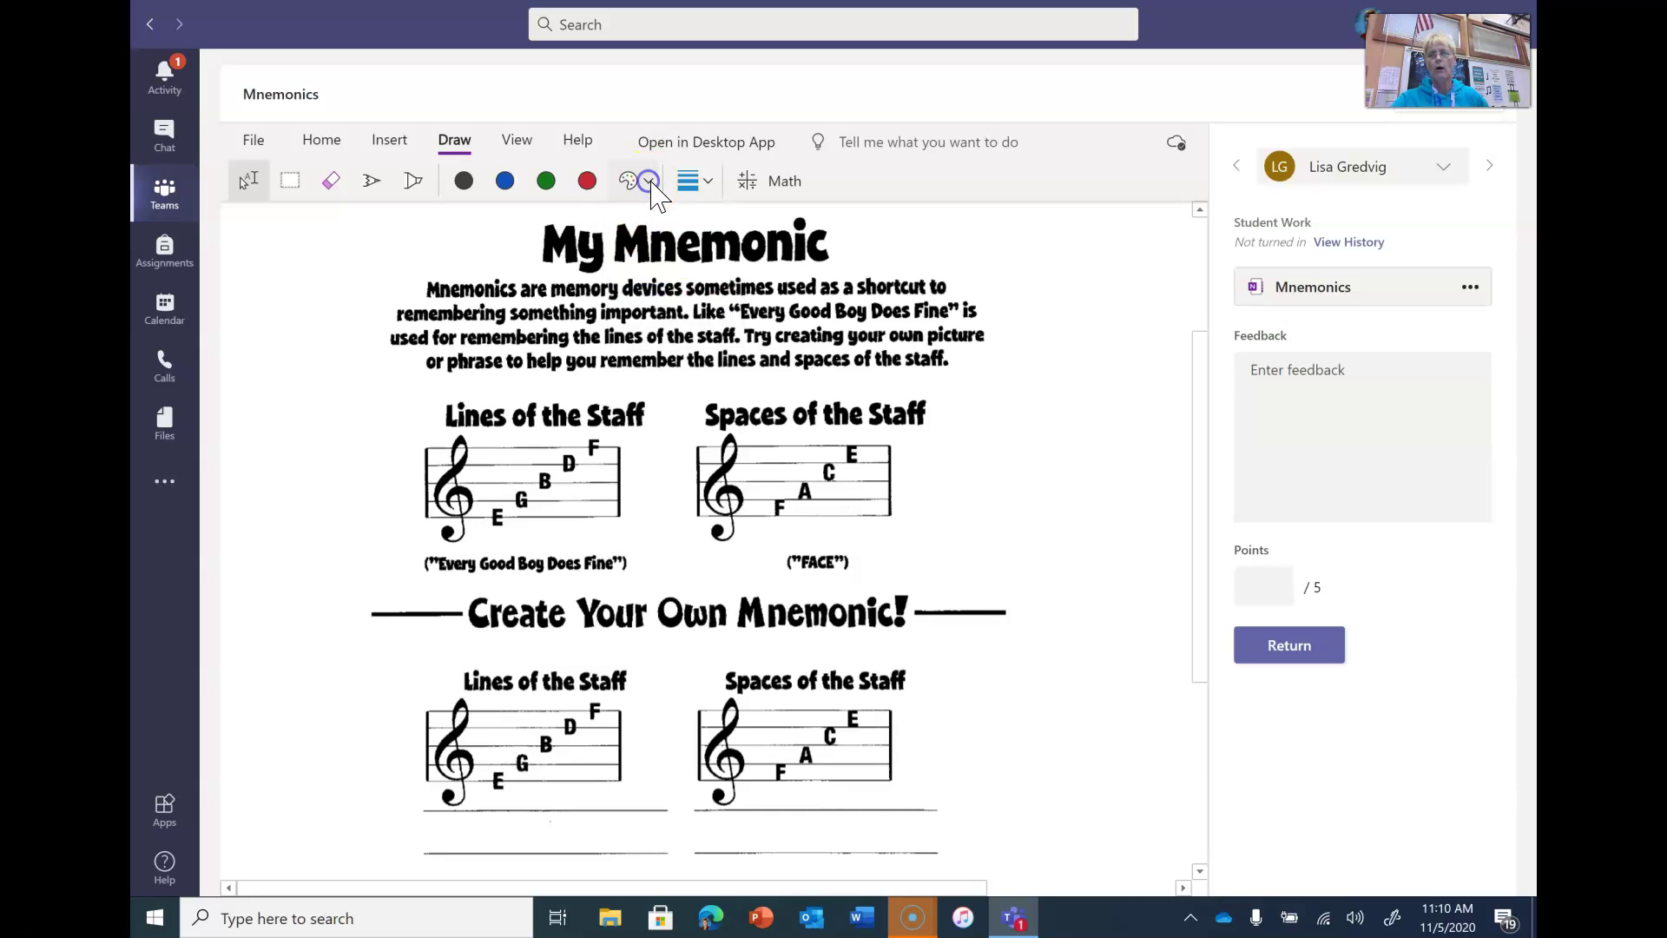
pyautogui.click(710, 182)
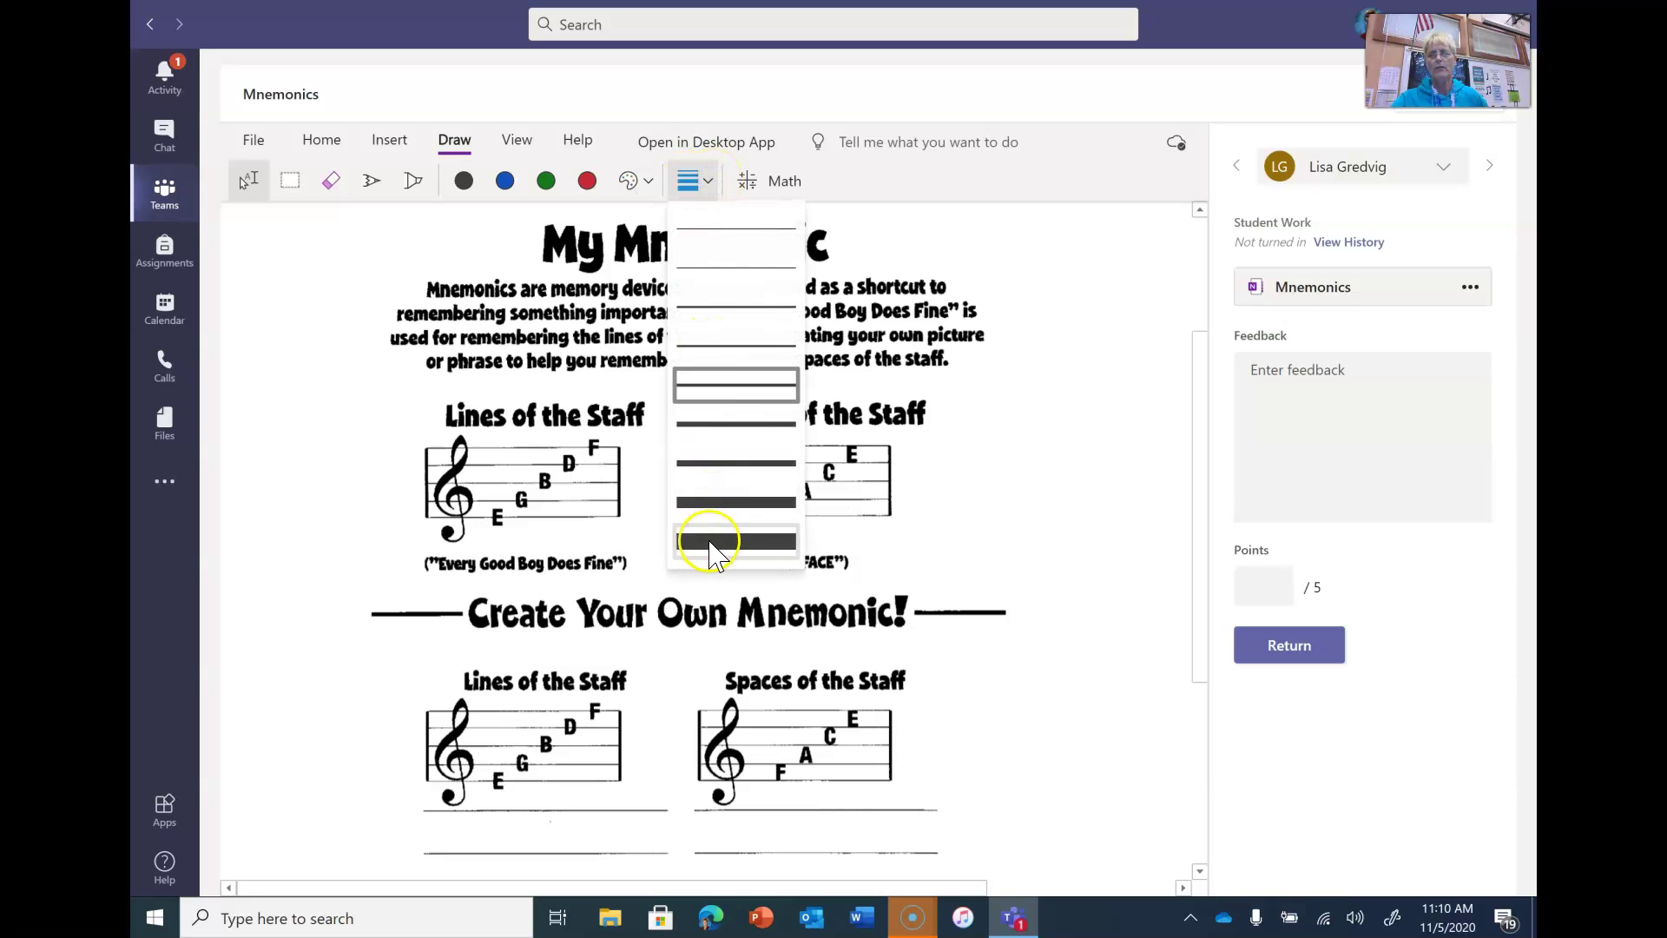
pyautogui.click(708, 183)
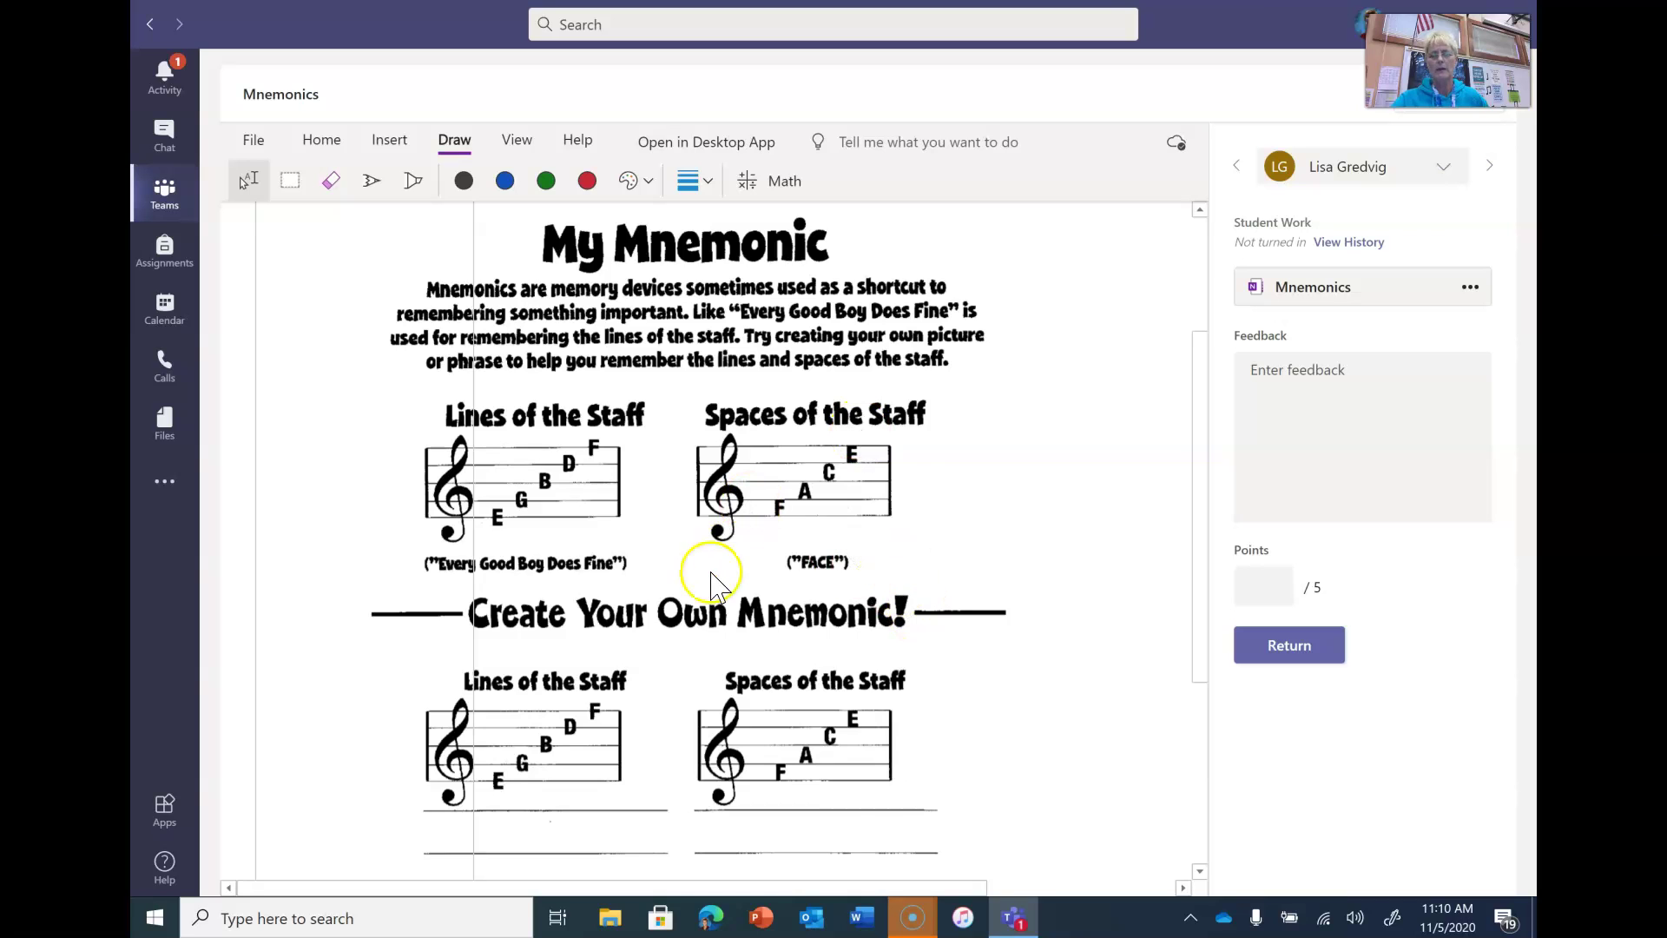
pyautogui.scroll(-2, 526, 794)
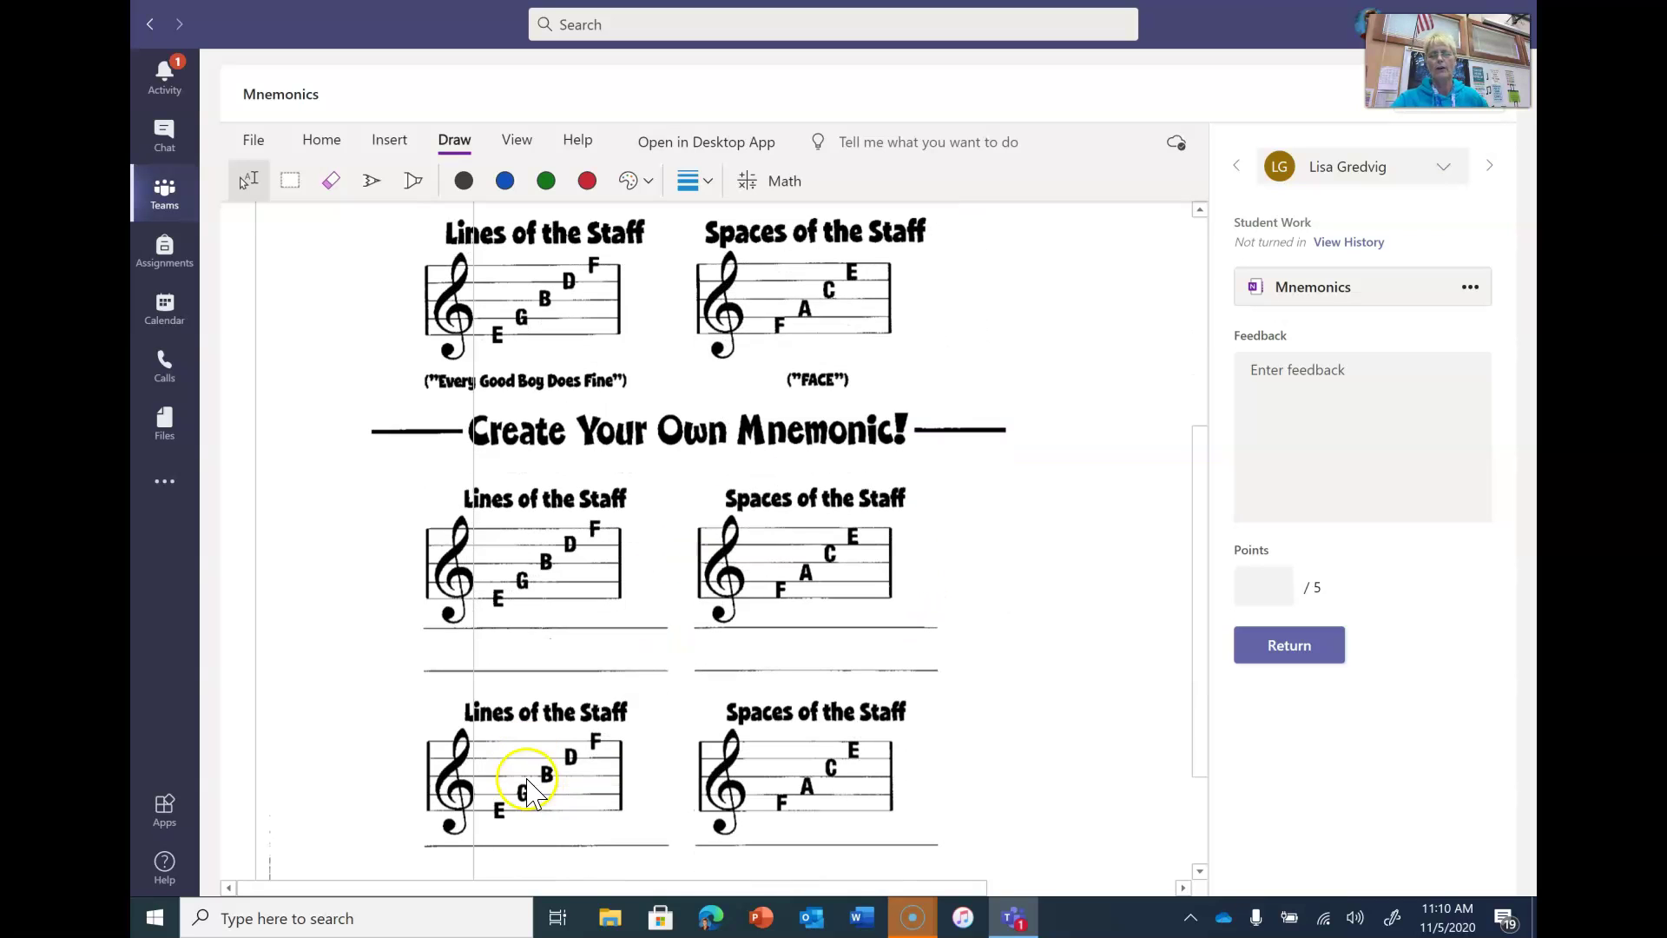
pyautogui.click(523, 641)
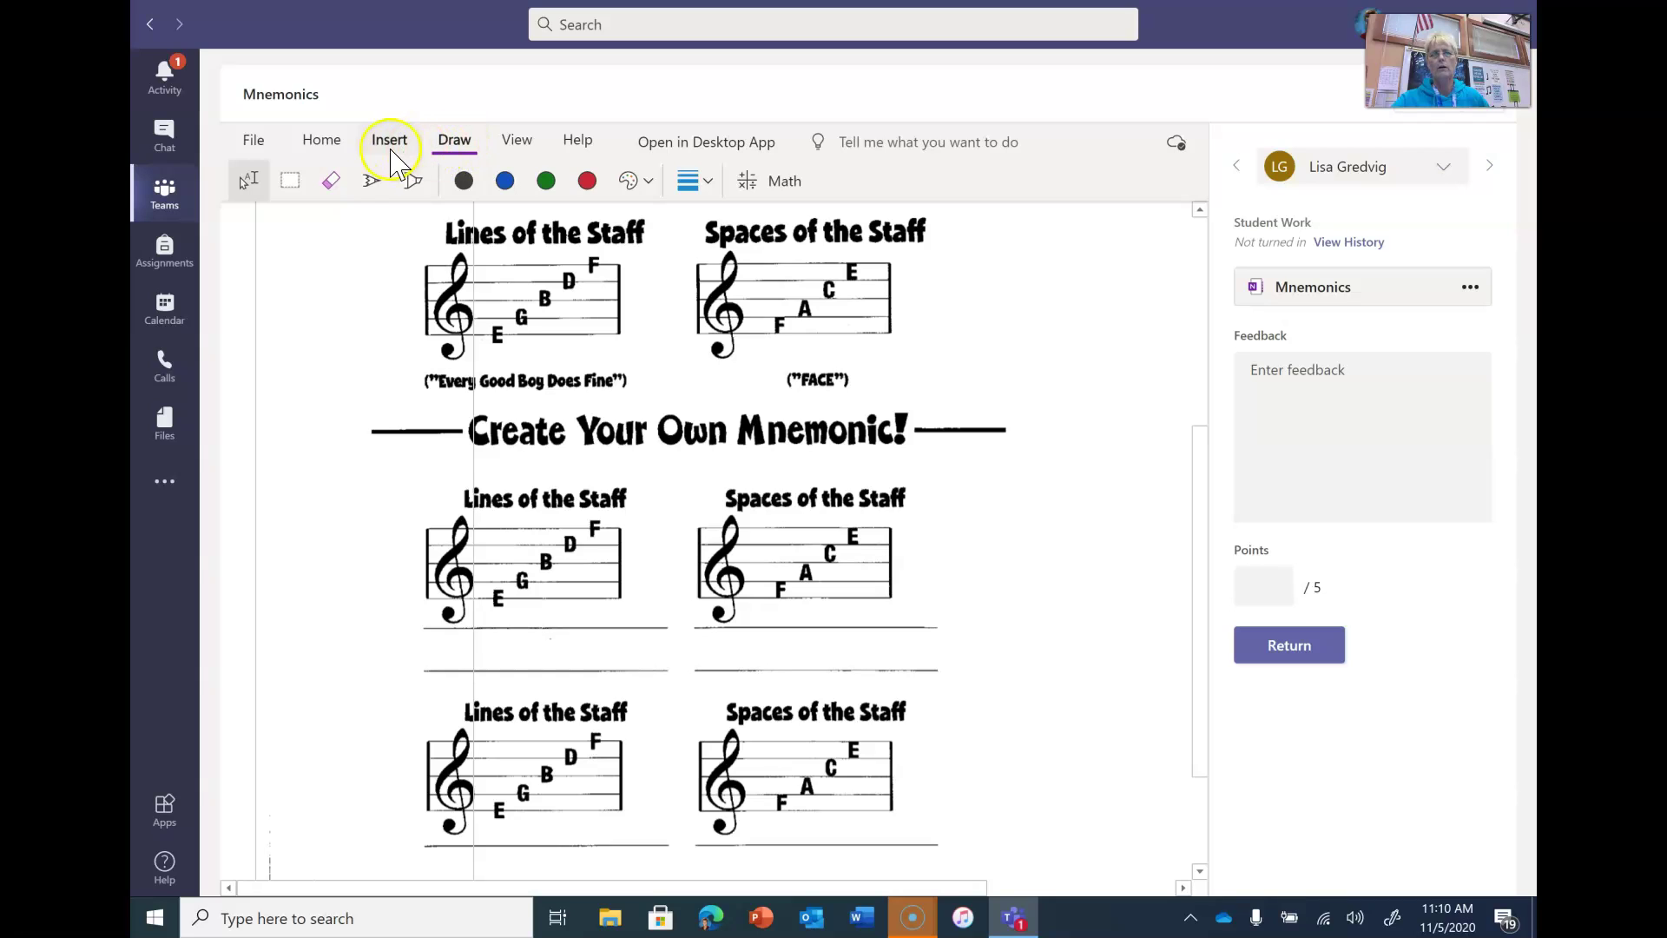
# - Use Marquee Select to create an empty text box right of the Name line
pyautogui.click(295, 193)
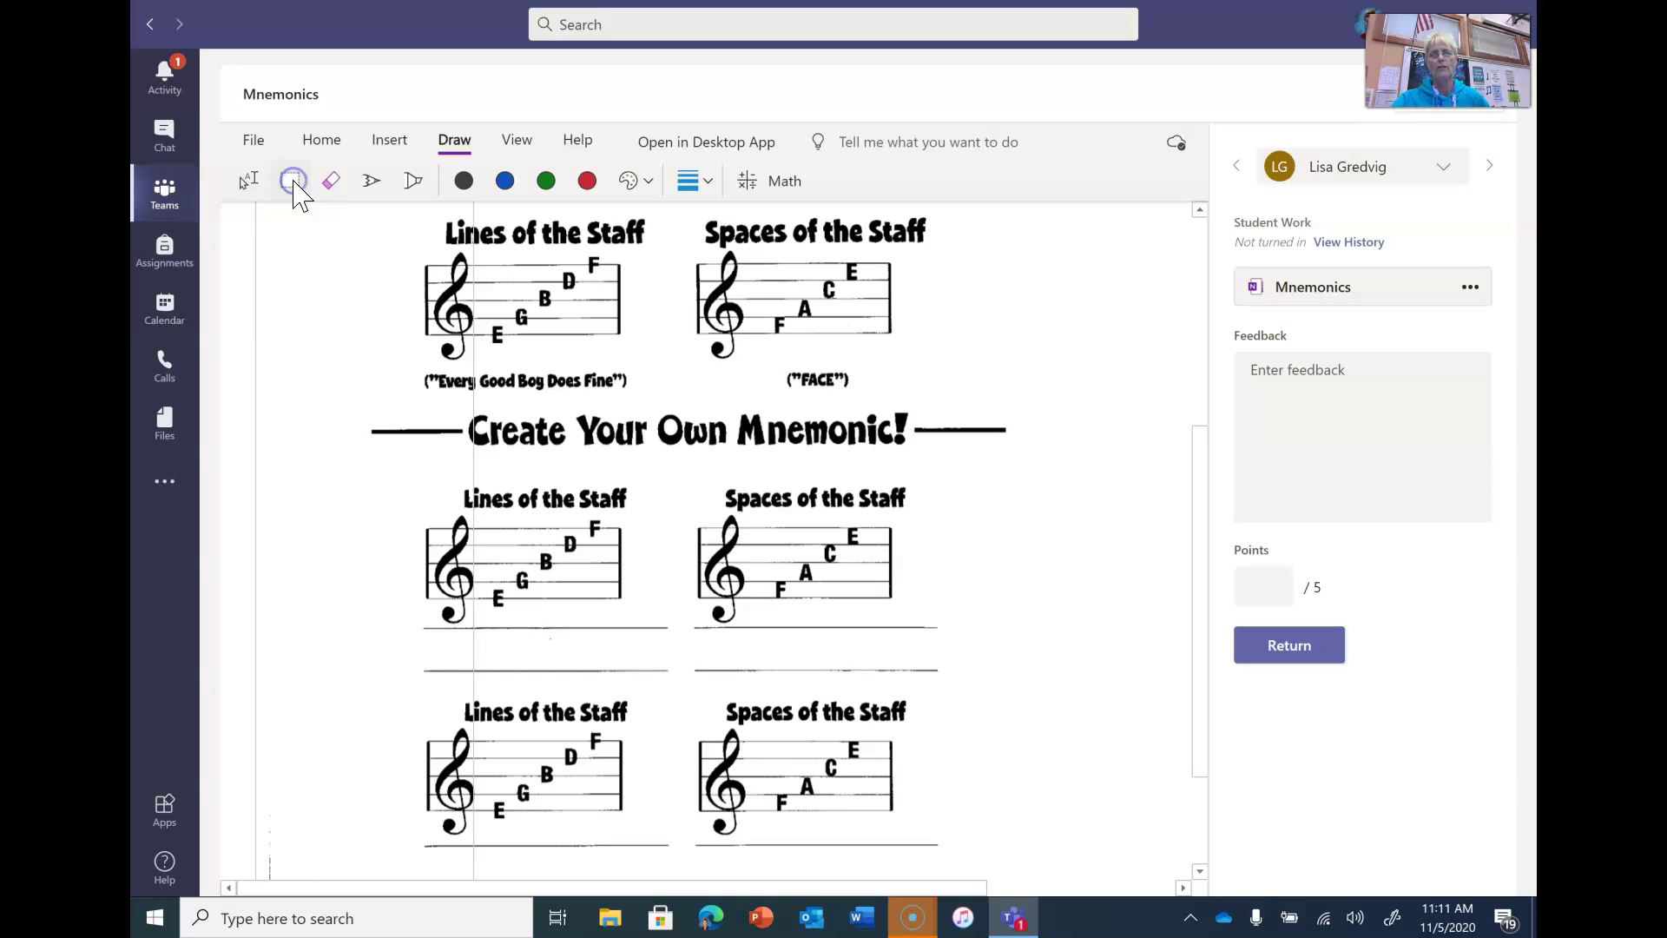
pyautogui.scroll(-2, 1039, 548)
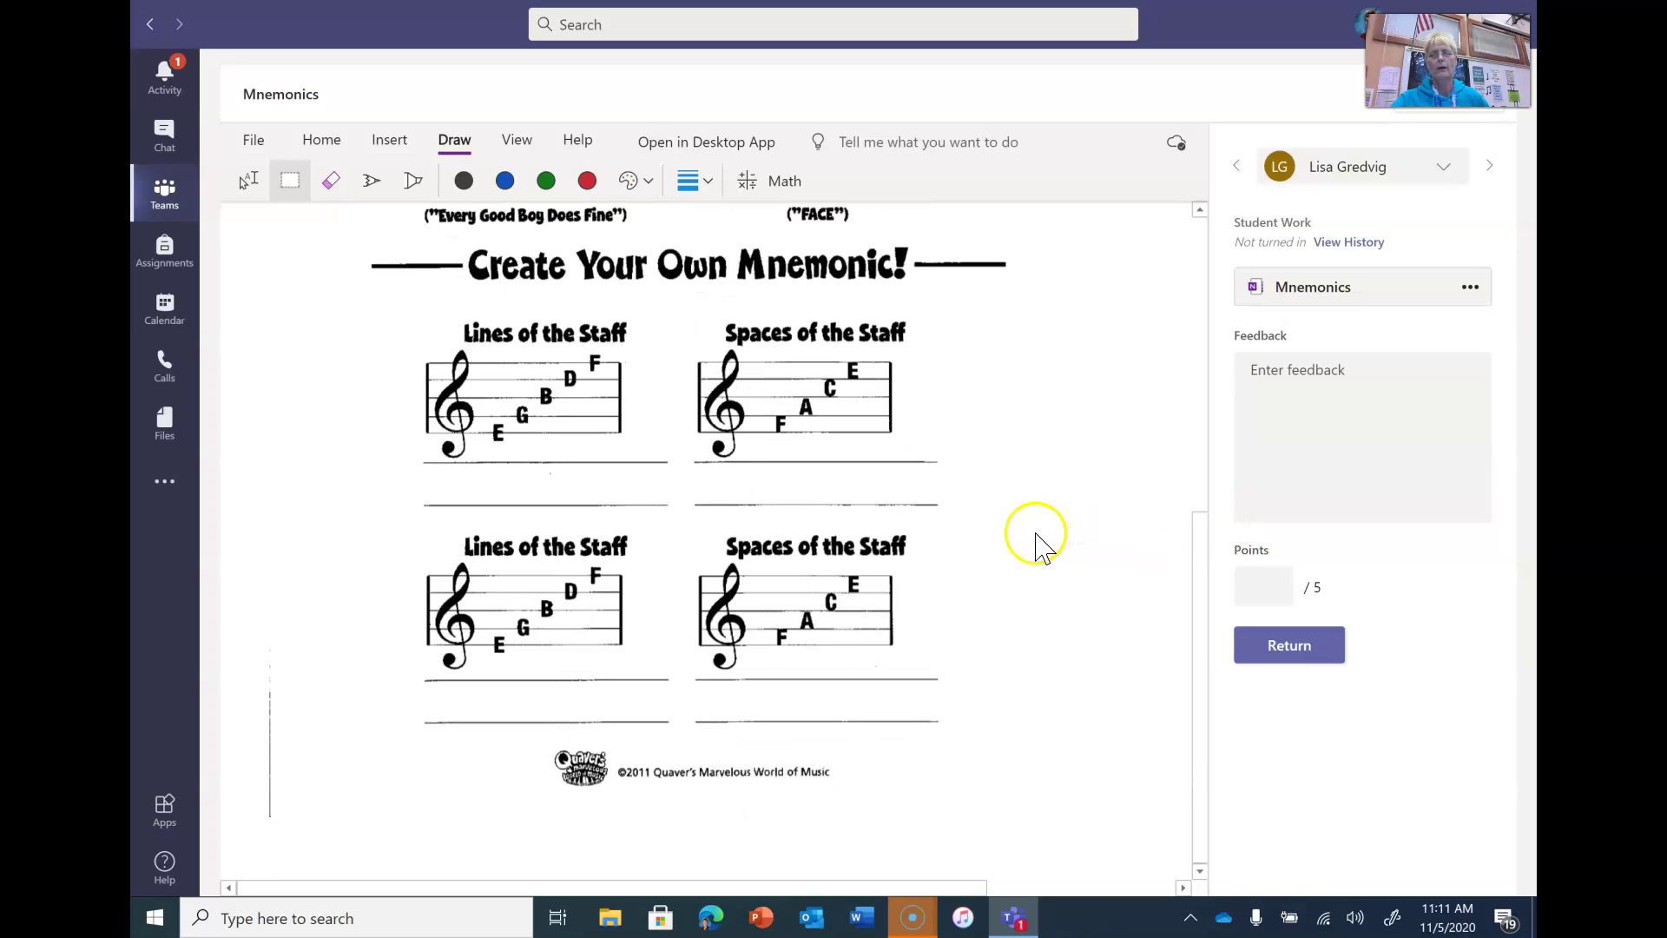
pyautogui.scroll(7, 1039, 548)
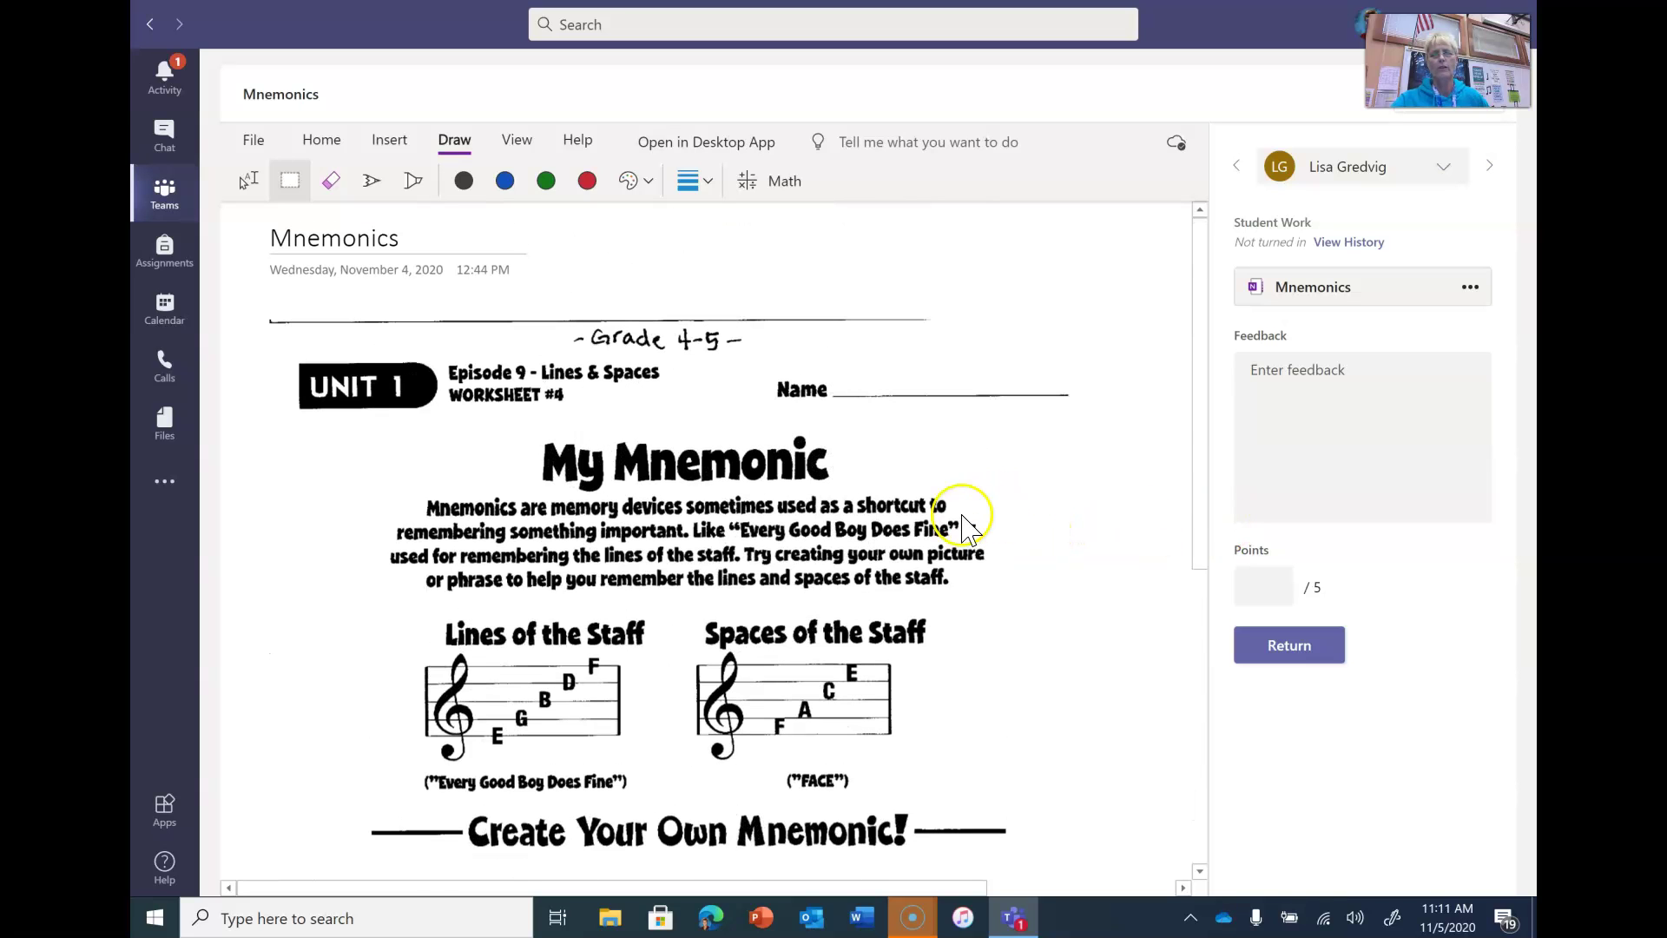
pyautogui.click(1035, 520)
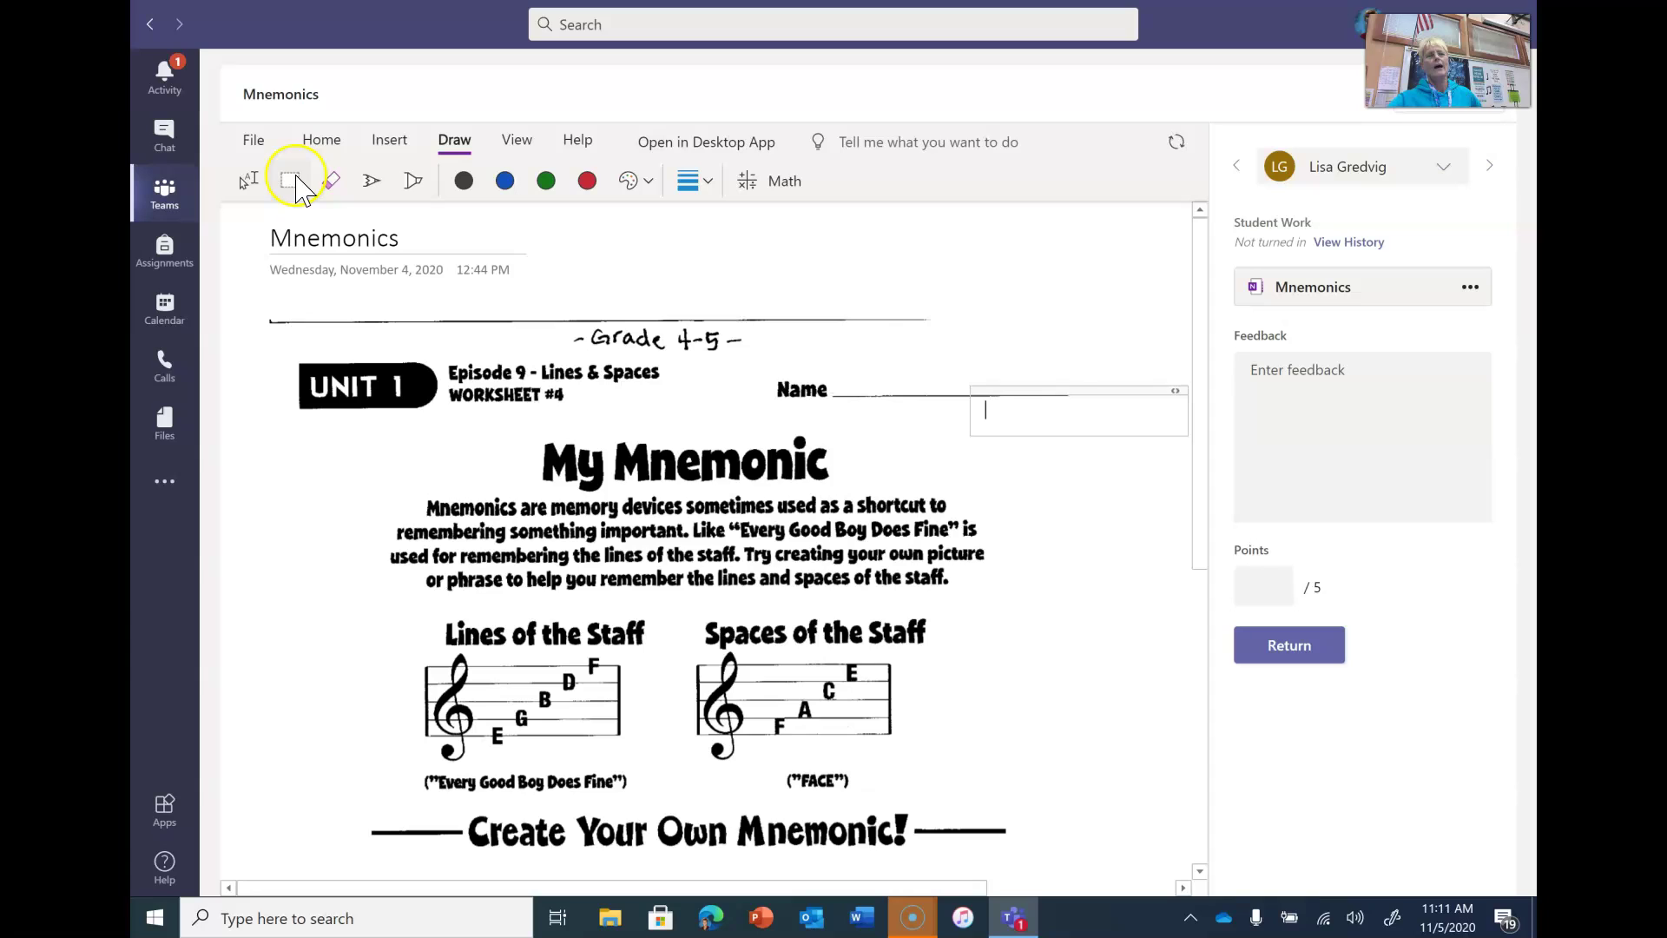
pyautogui.click(1064, 413)
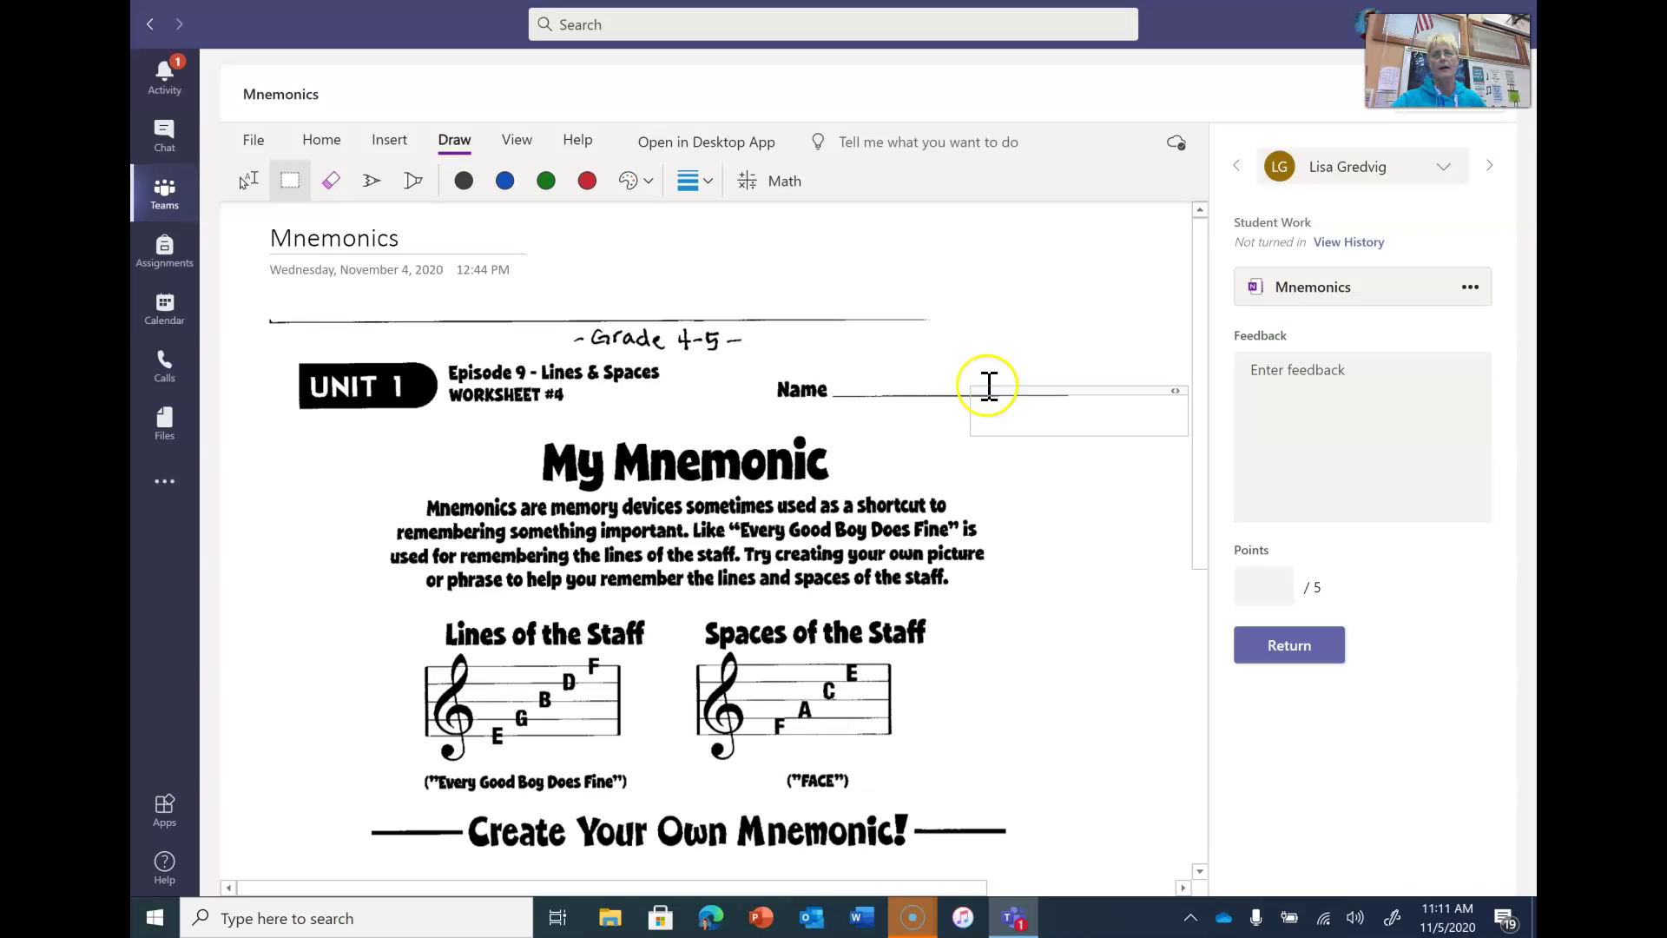
# - Move the text box to the first answer line, widen it, and type 'Eagles grow'
pyautogui.moveTo(993, 388); pyautogui.dragTo(409, 636)
pyautogui.click(604, 611)
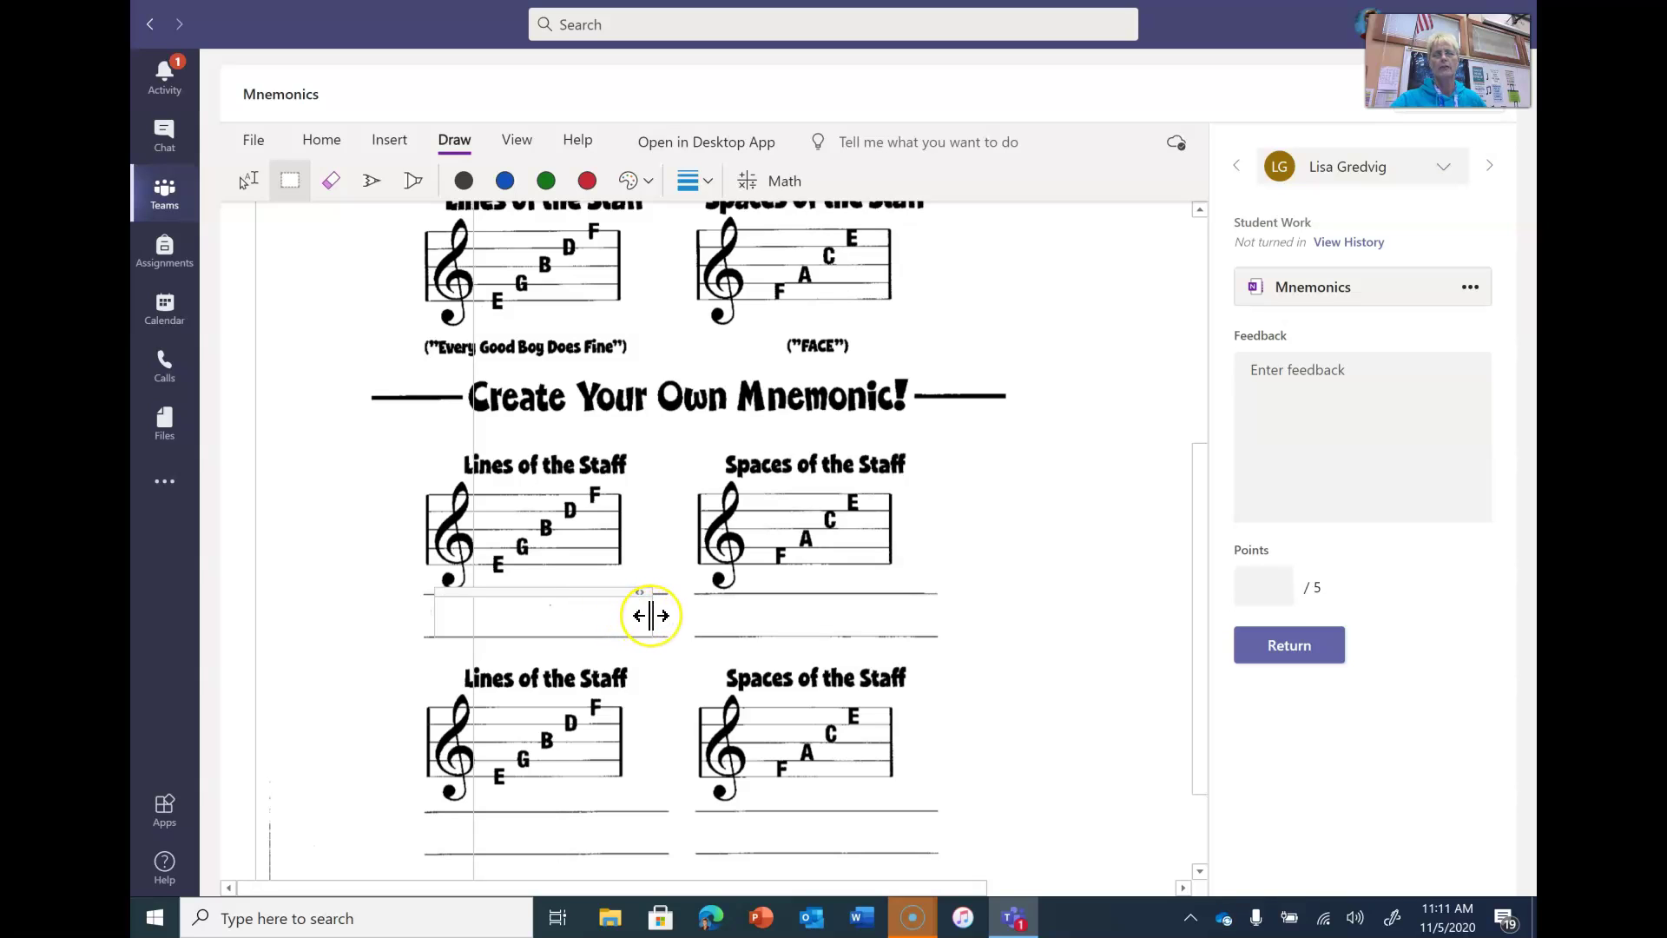
pyautogui.moveTo(651, 615); pyautogui.dragTo(1027, 630)
pyautogui.click(740, 613)
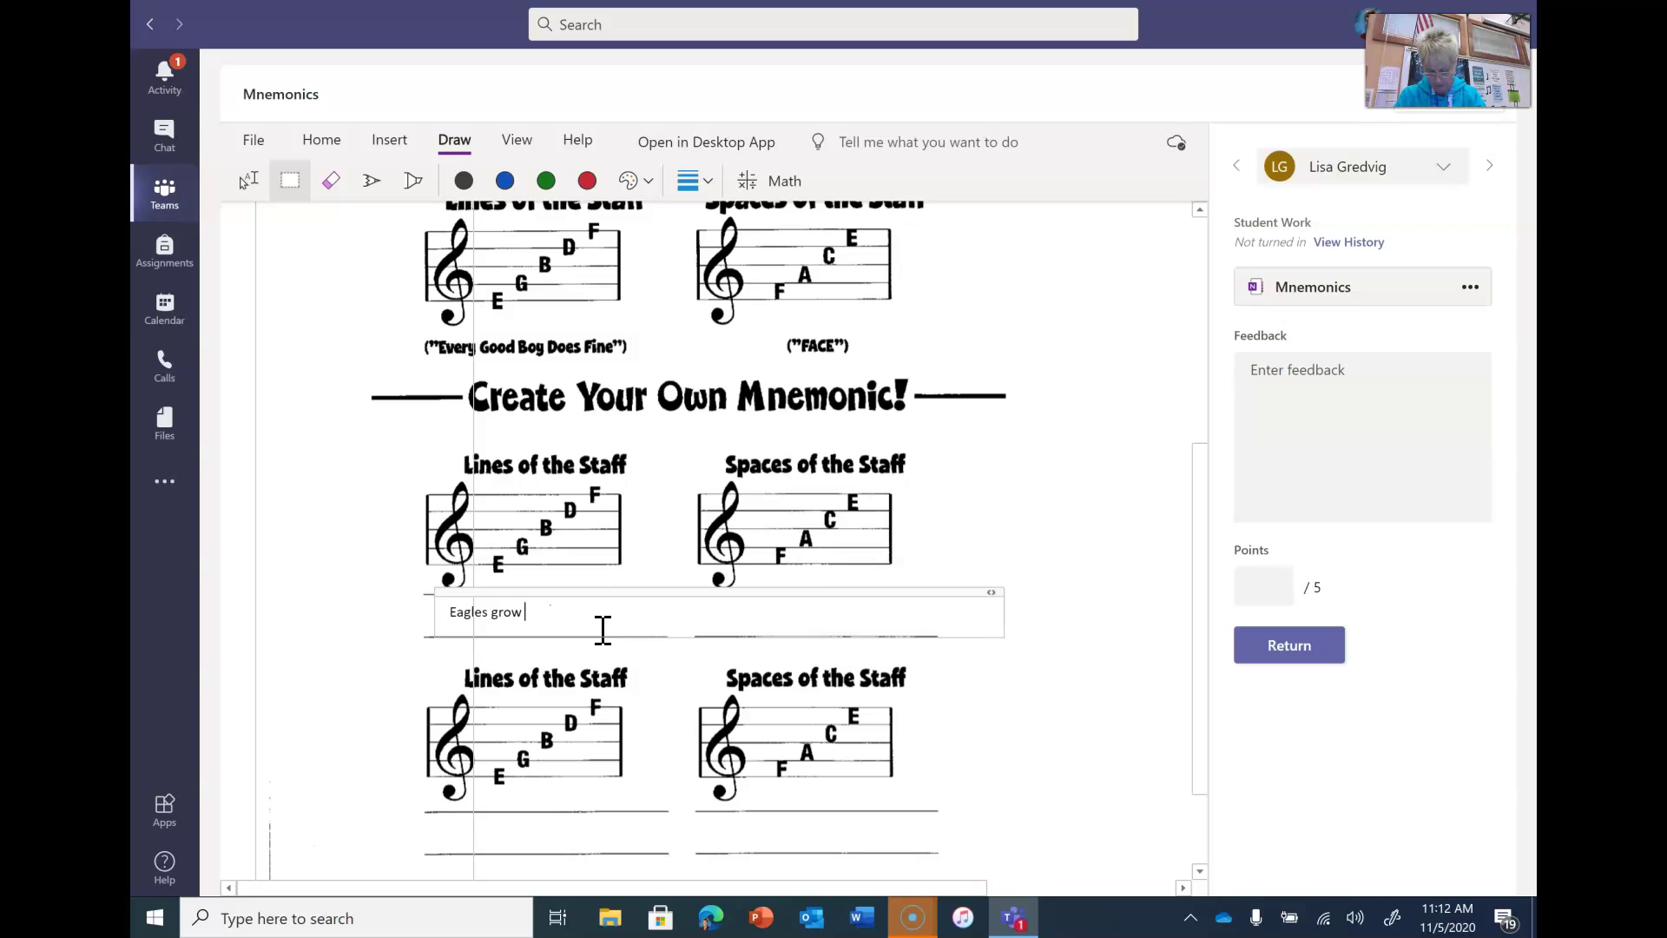
# - Finish 'Eagles grow big dangling feet' and add 'Families are constantly eating' under Spaces
pyautogui.write('big dangling feet')
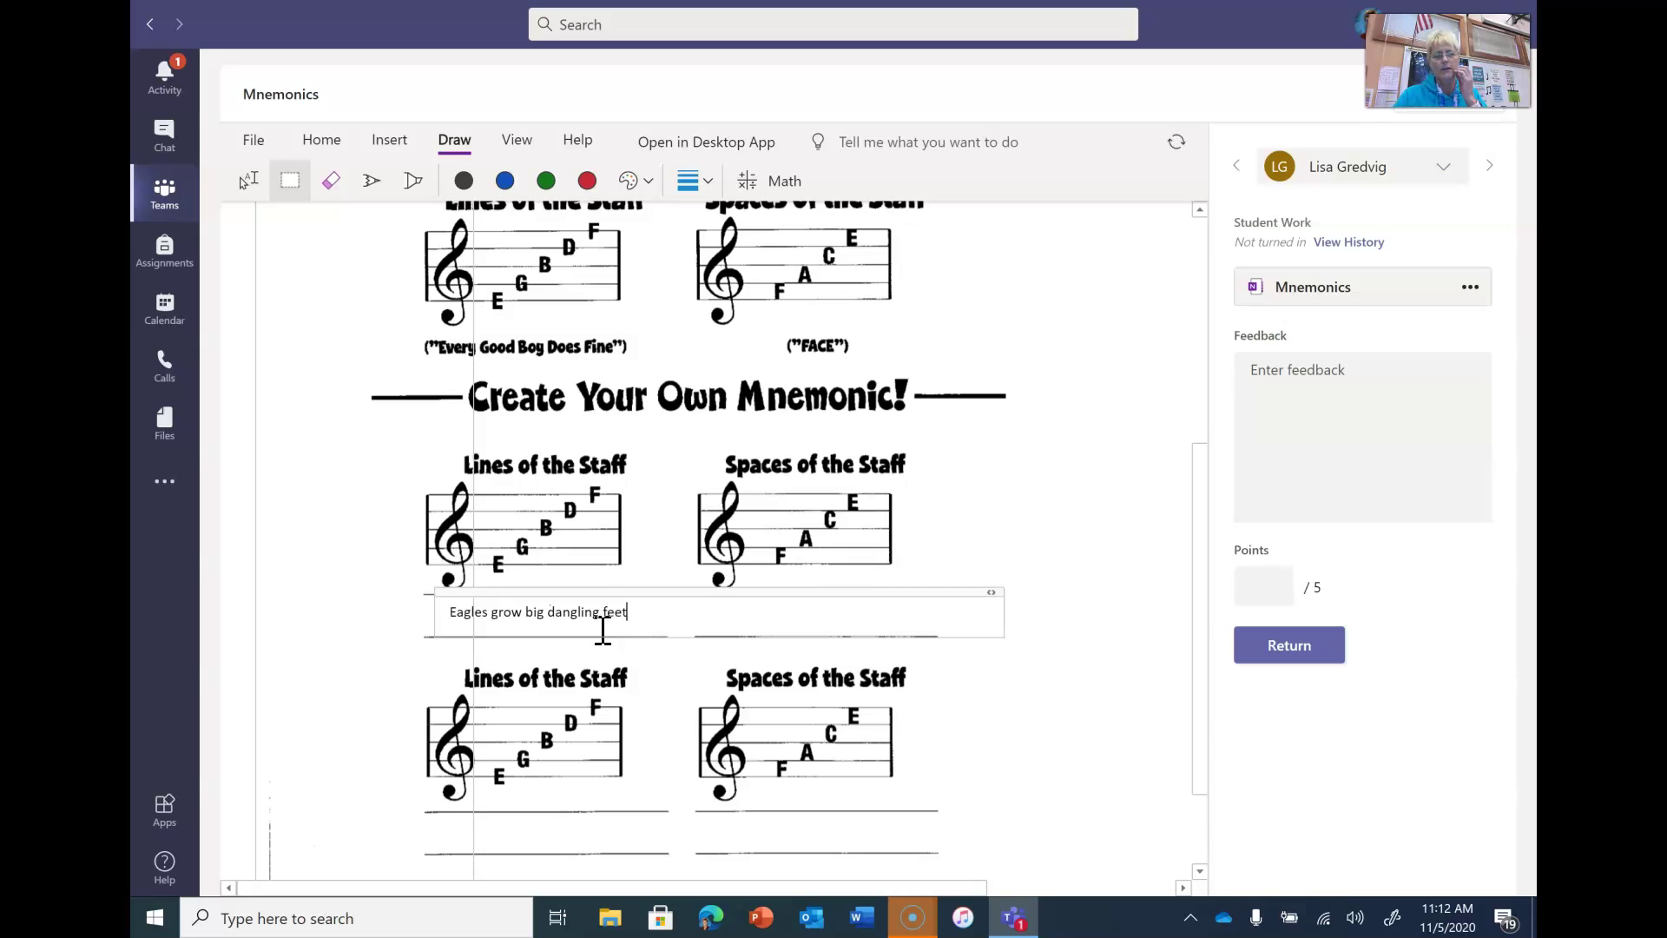
pyautogui.click(606, 576)
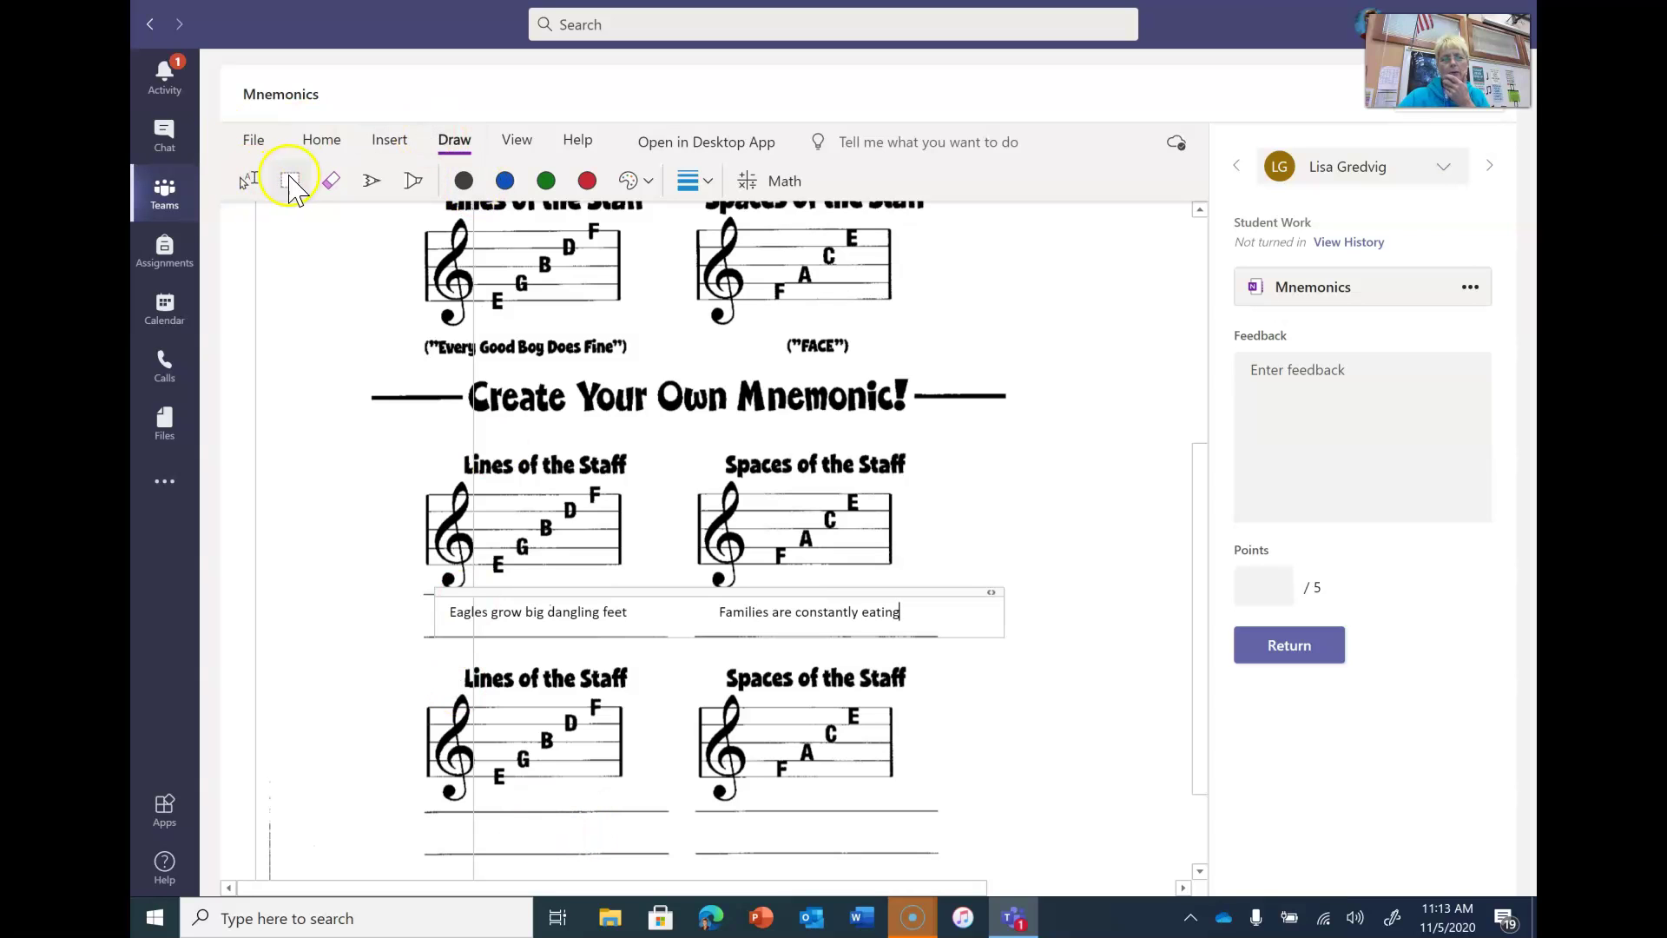
# - Drag an empty text box onto the next answer line and stretch it wider
pyautogui.click(470, 846)
pyautogui.scroll(-3, 503, 808)
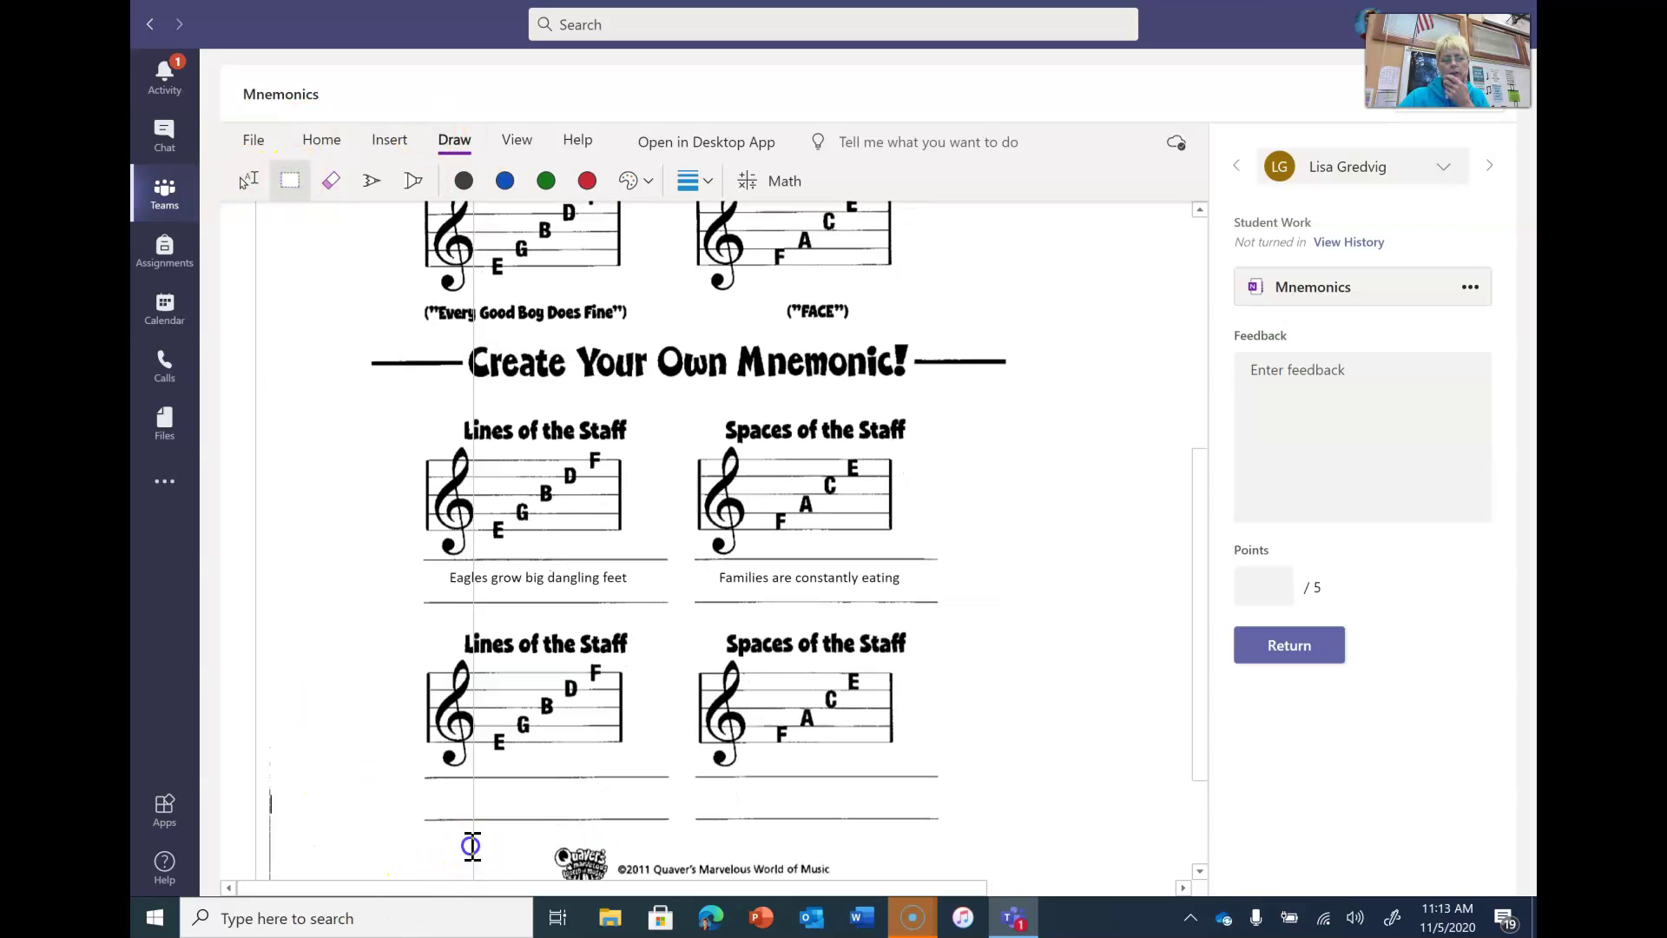
pyautogui.scroll(-3, 532, 734)
pyautogui.scroll(4, 556, 686)
pyautogui.scroll(-8, 560, 669)
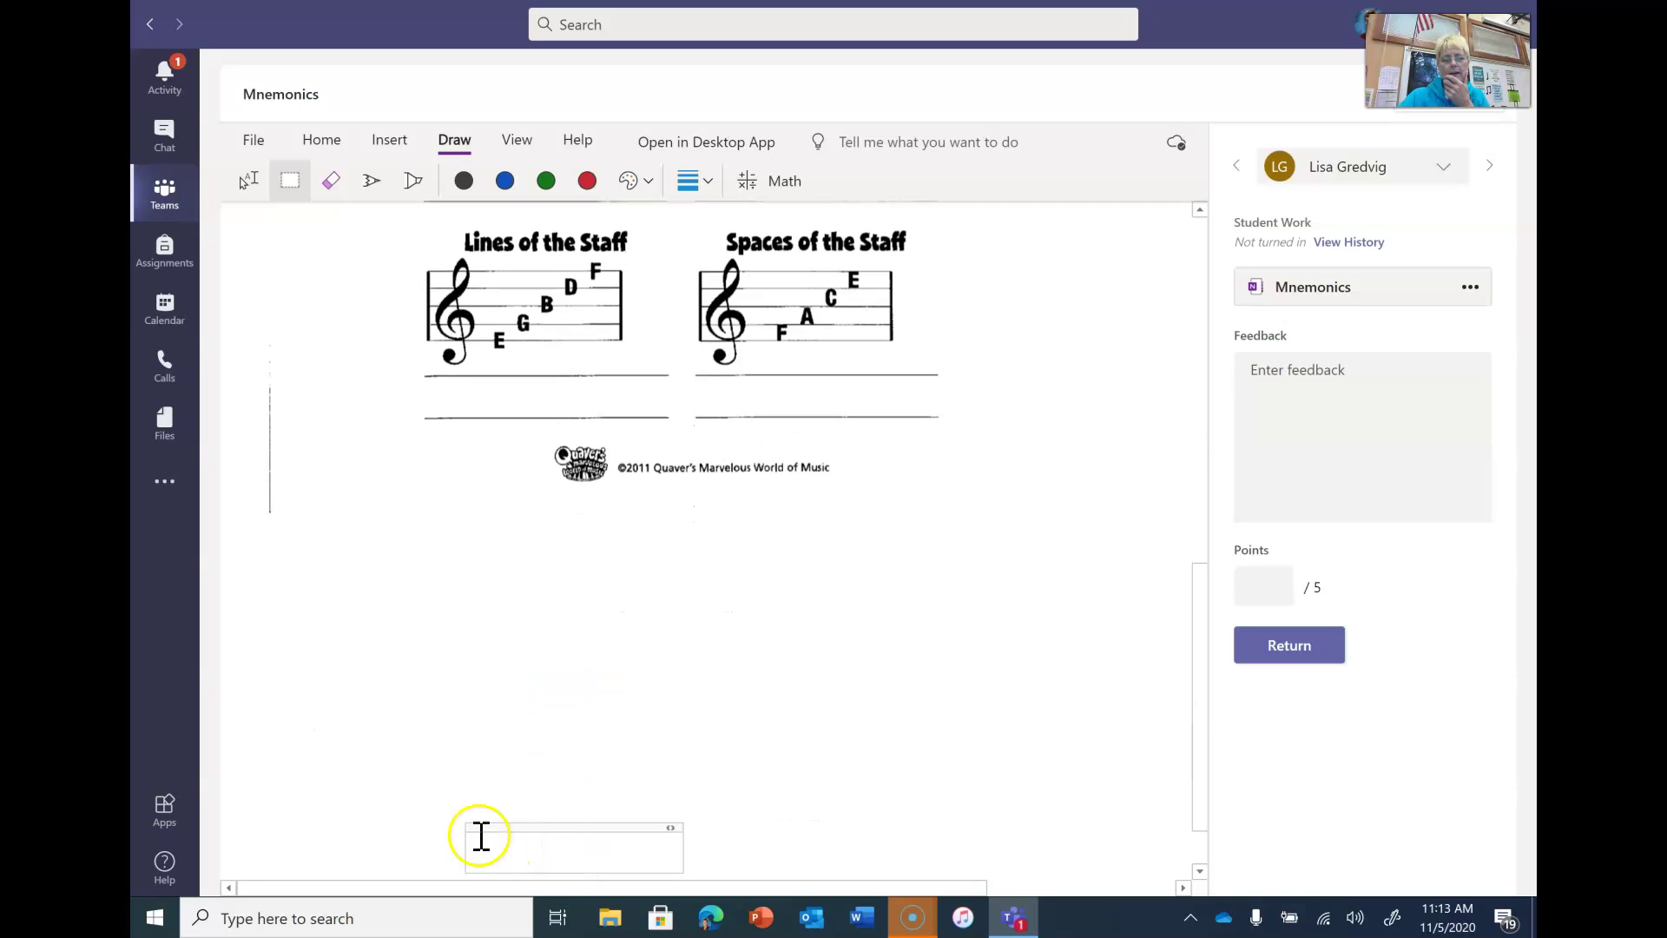
pyautogui.moveTo(468, 832); pyautogui.dragTo(436, 385)
pyautogui.scroll(7, 521, 399)
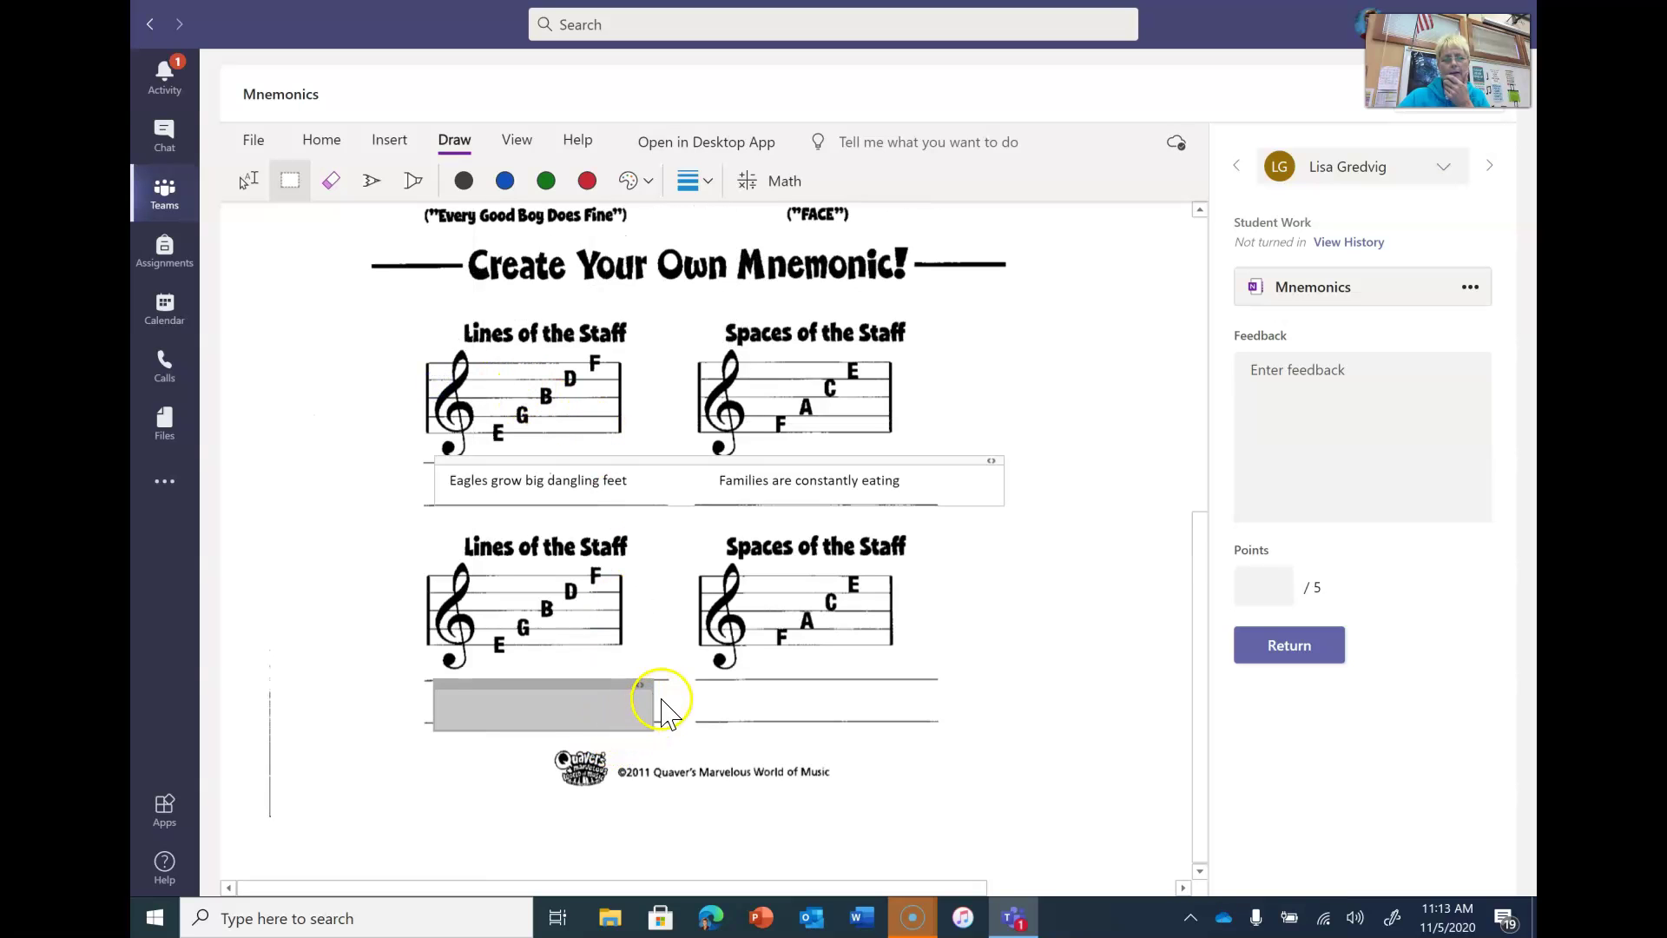
pyautogui.moveTo(651, 700); pyautogui.dragTo(1038, 695)
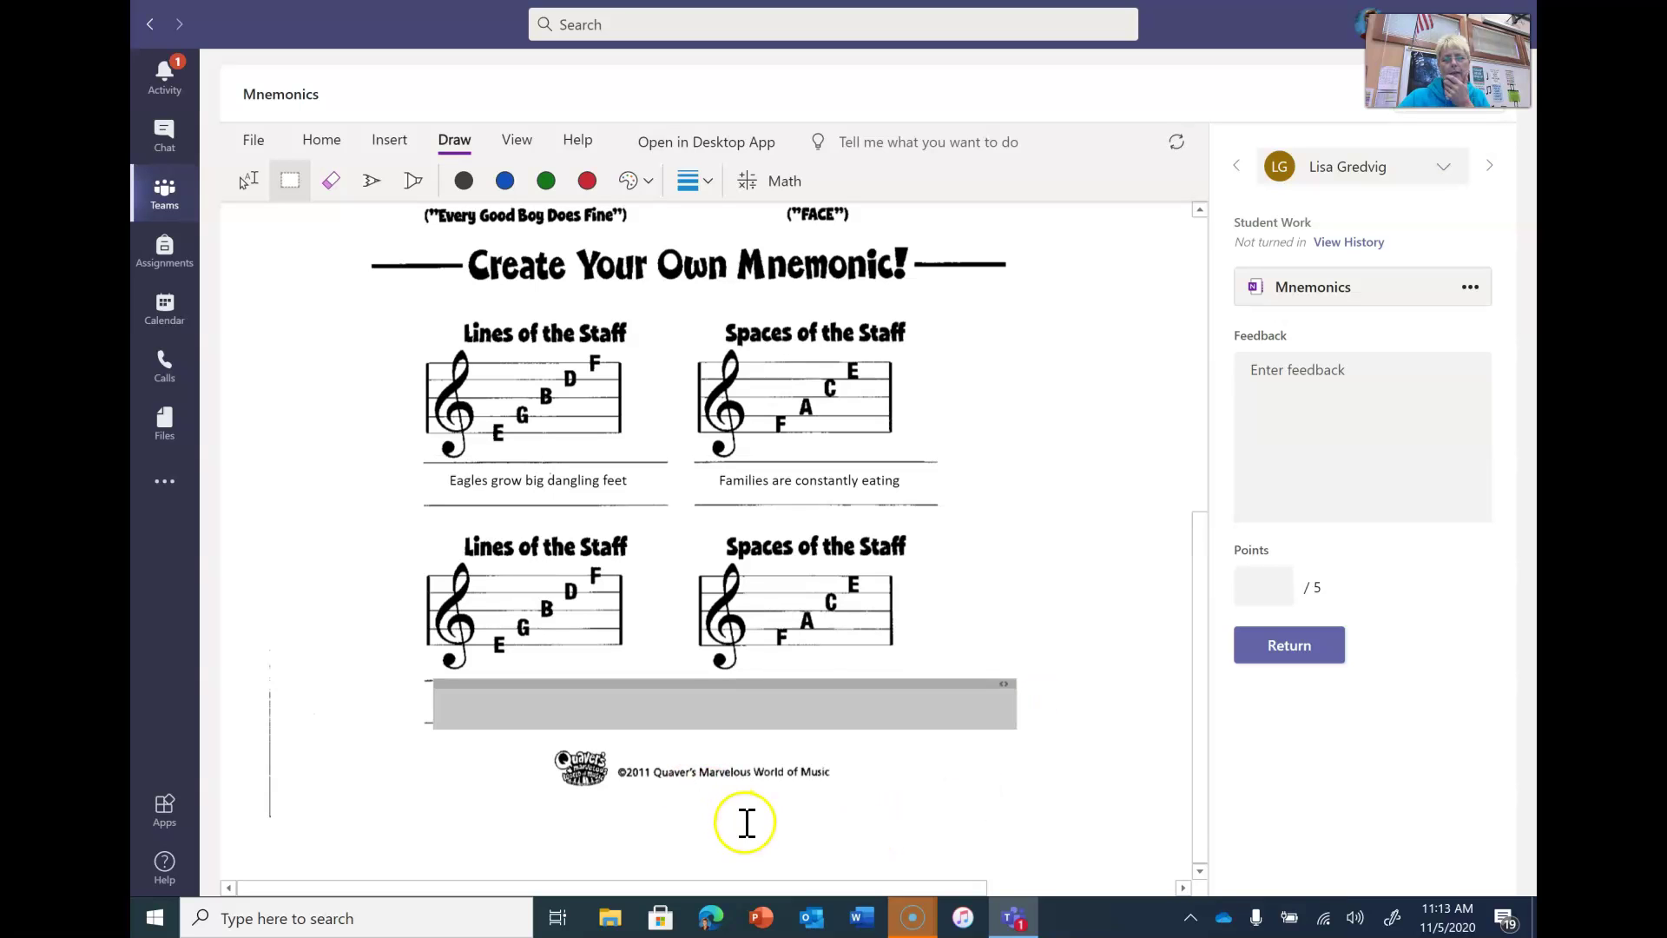
# - Create a fresh text box and stretch it across the lower staffs' answer lines
pyautogui.click(740, 817)
pyautogui.scroll(-7, 681, 696)
pyautogui.scroll(6, 767, 670)
pyautogui.scroll(-8, 720, 807)
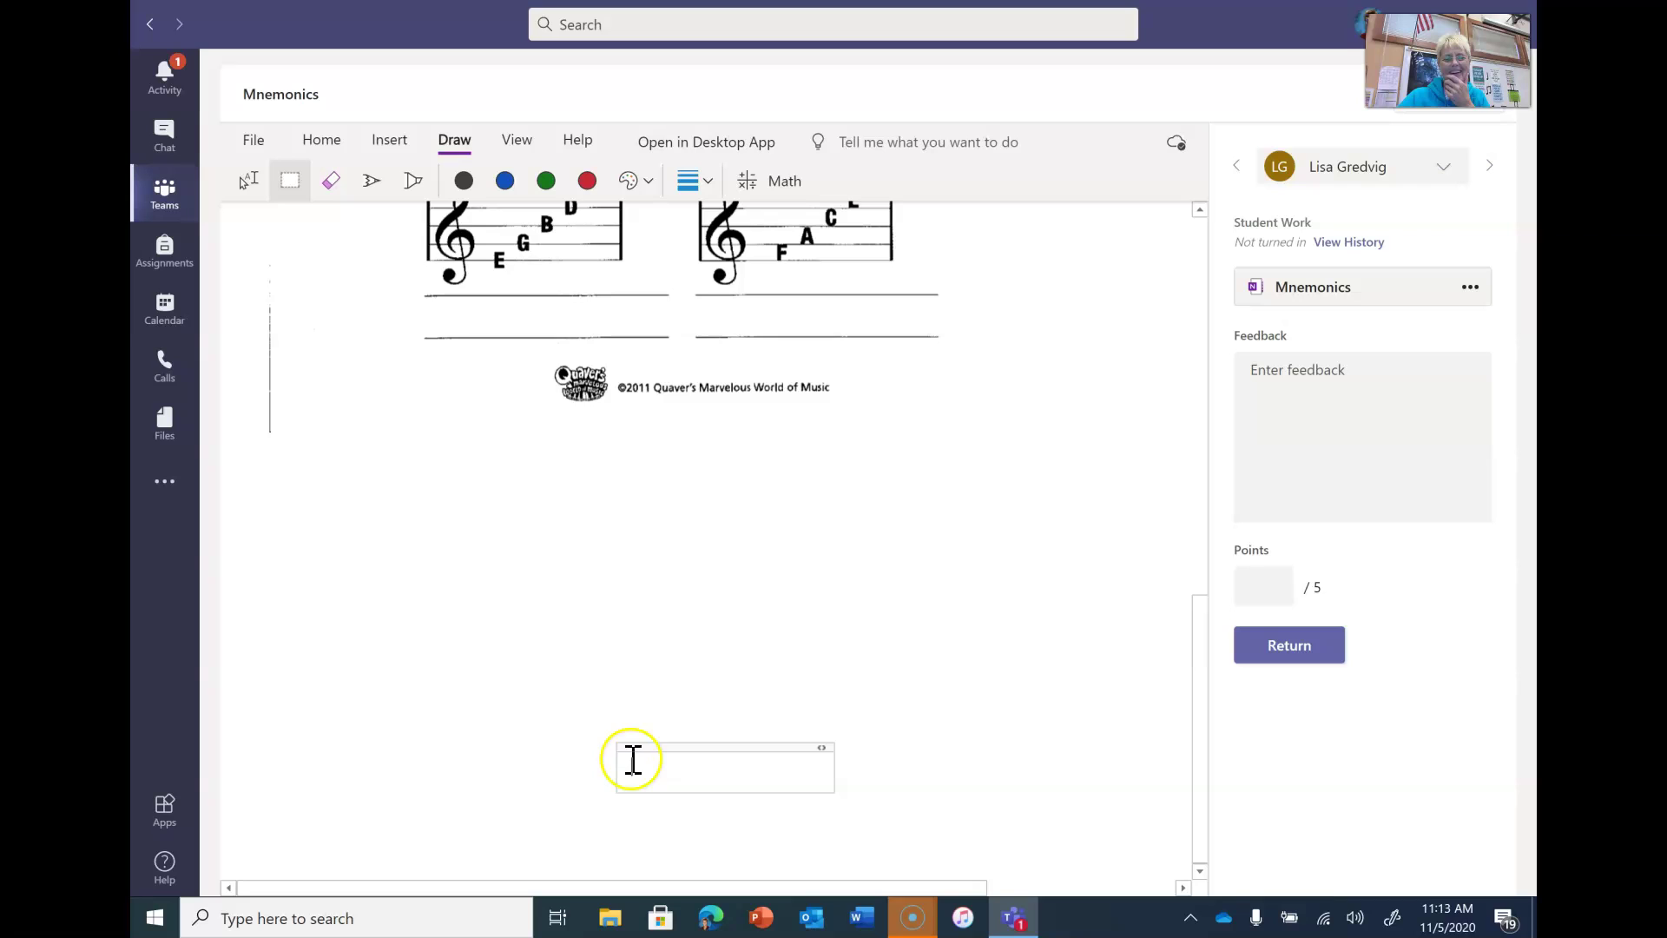
pyautogui.moveTo(625, 744); pyautogui.dragTo(476, 298)
pyautogui.click(739, 764)
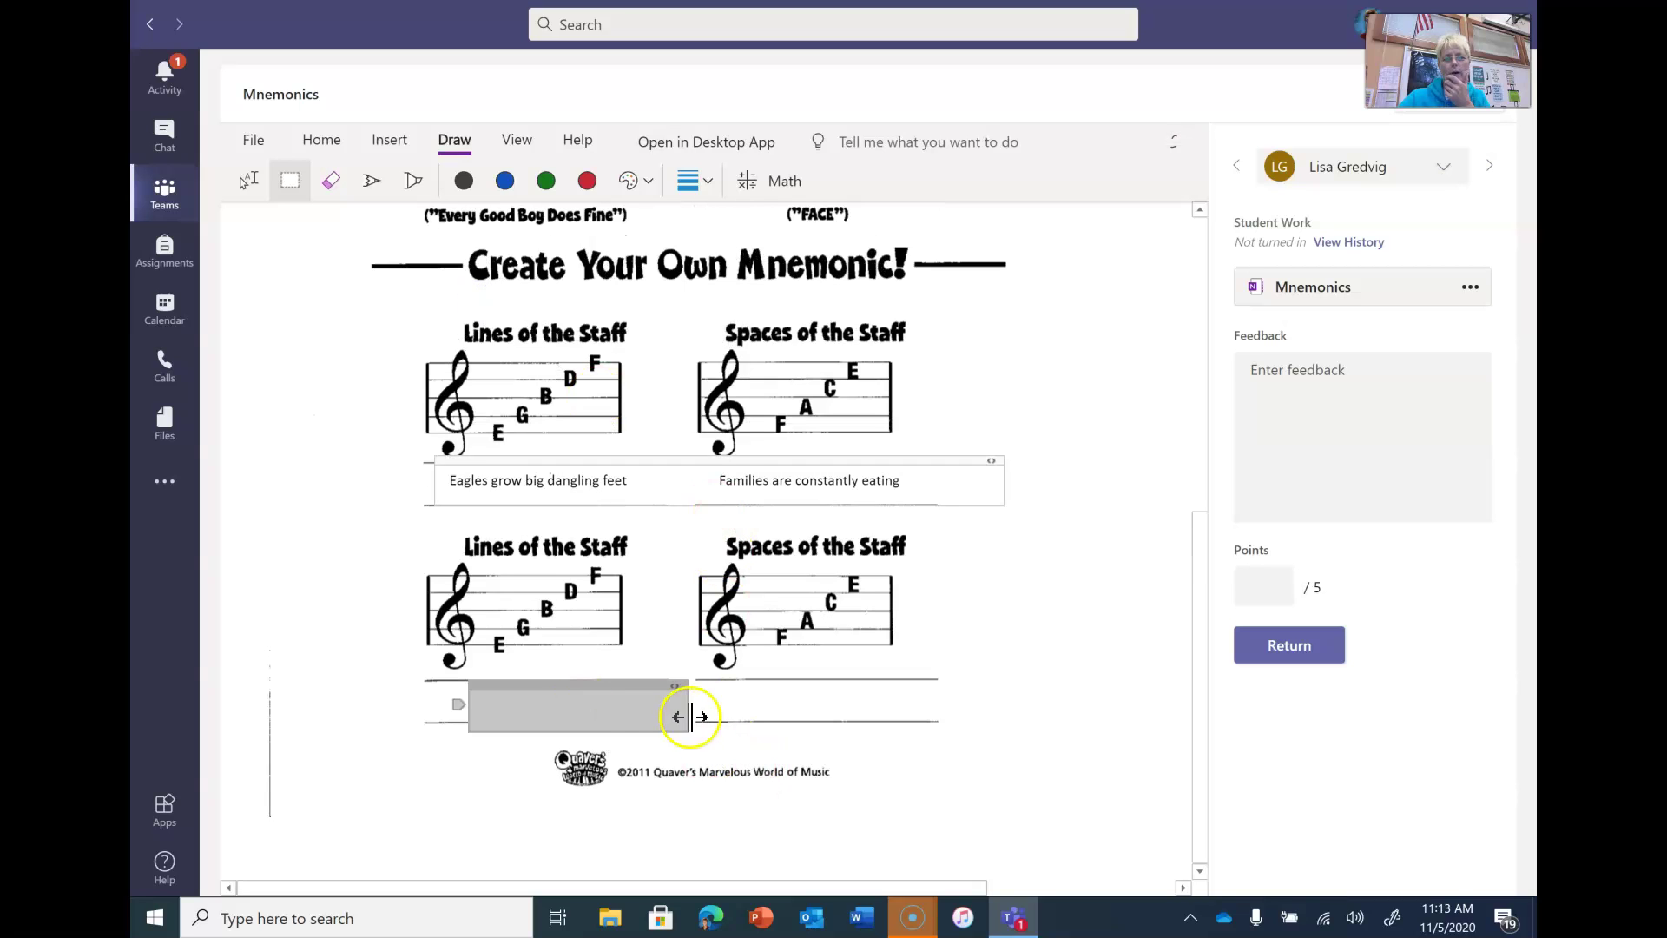
pyautogui.moveTo(686, 705); pyautogui.dragTo(970, 700)
pyautogui.click(523, 721)
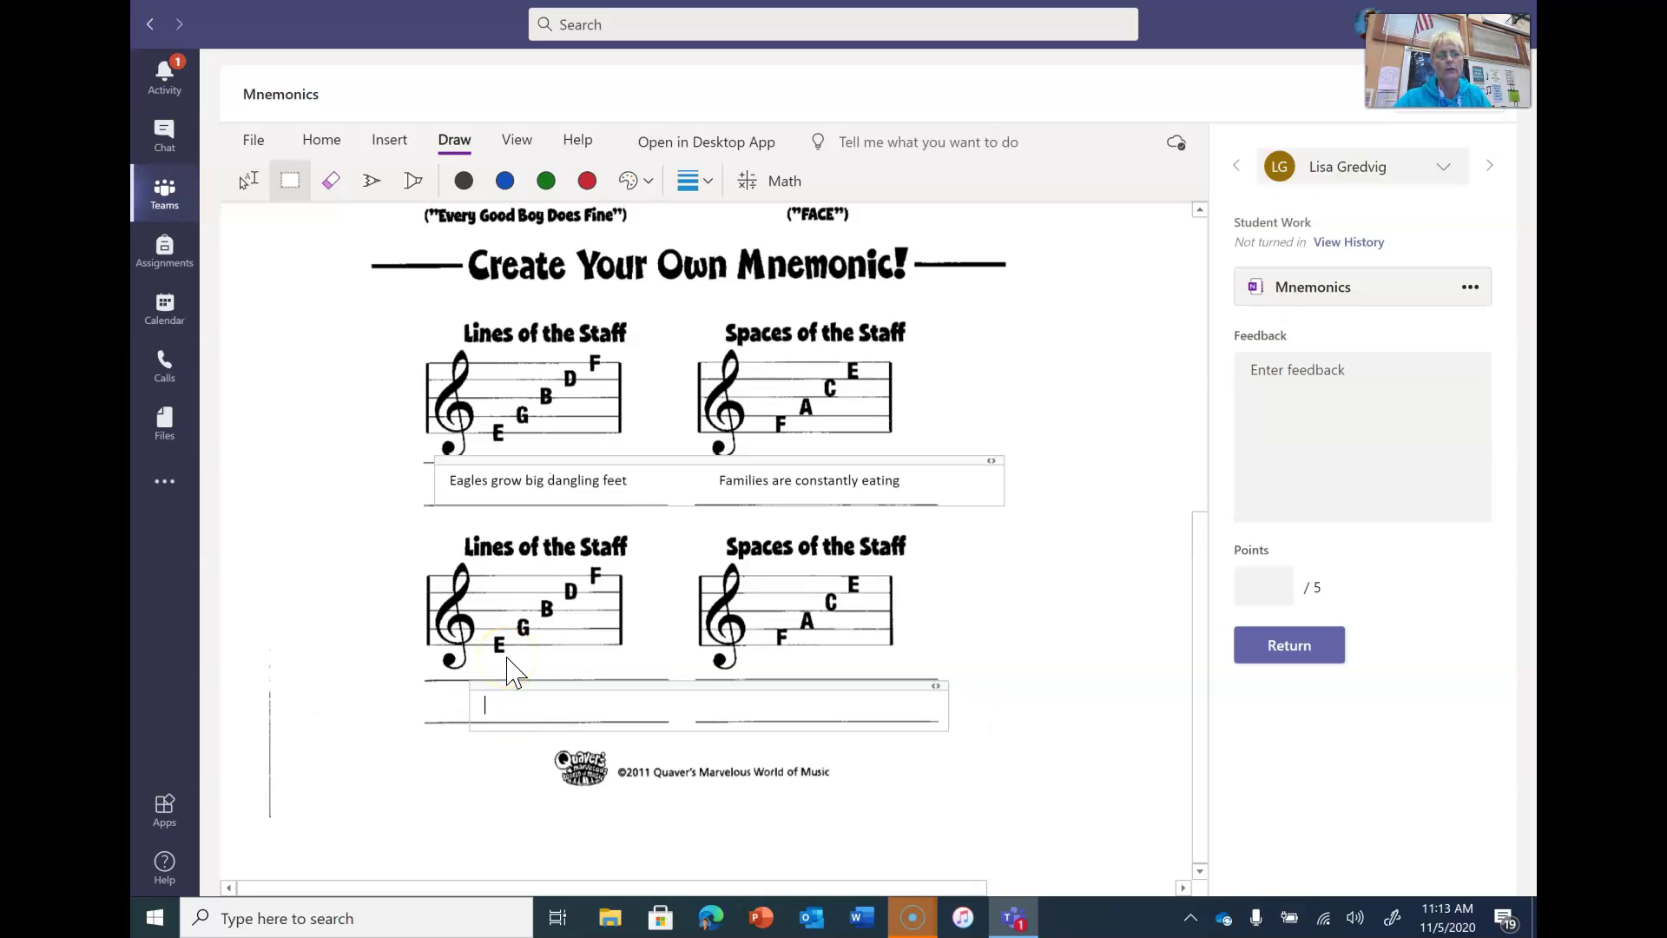
# - Set the font colour to Red, Darker 25% and type 'Elephants' in the lower box
pyautogui.rightClick(512, 704)
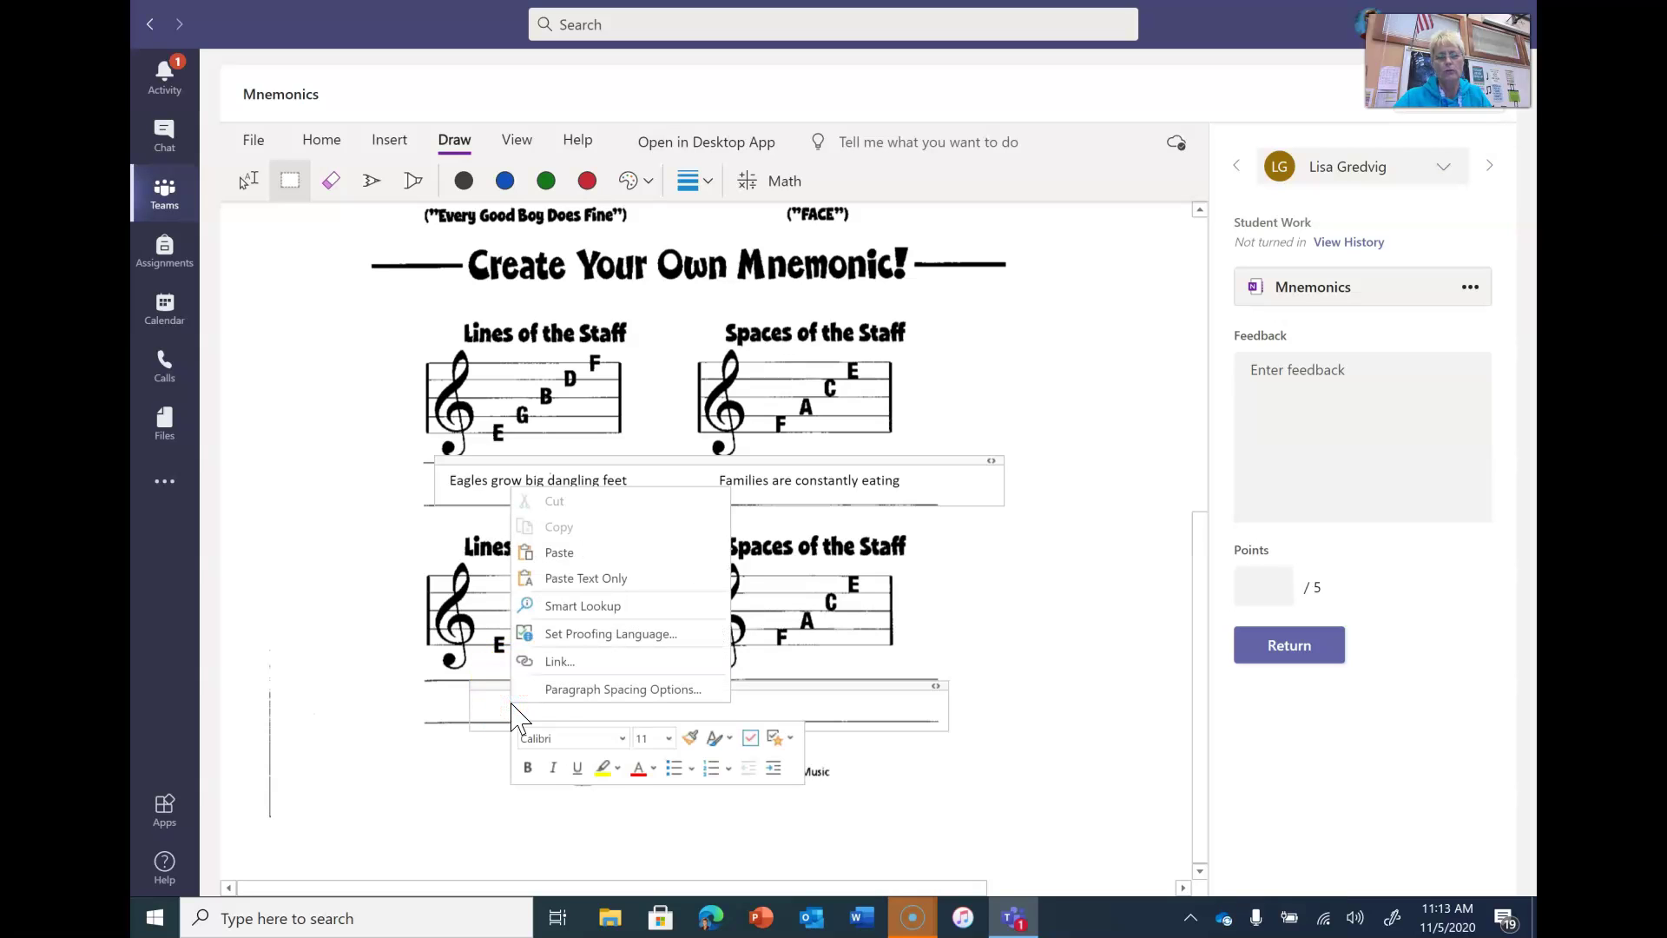
pyautogui.click(649, 769)
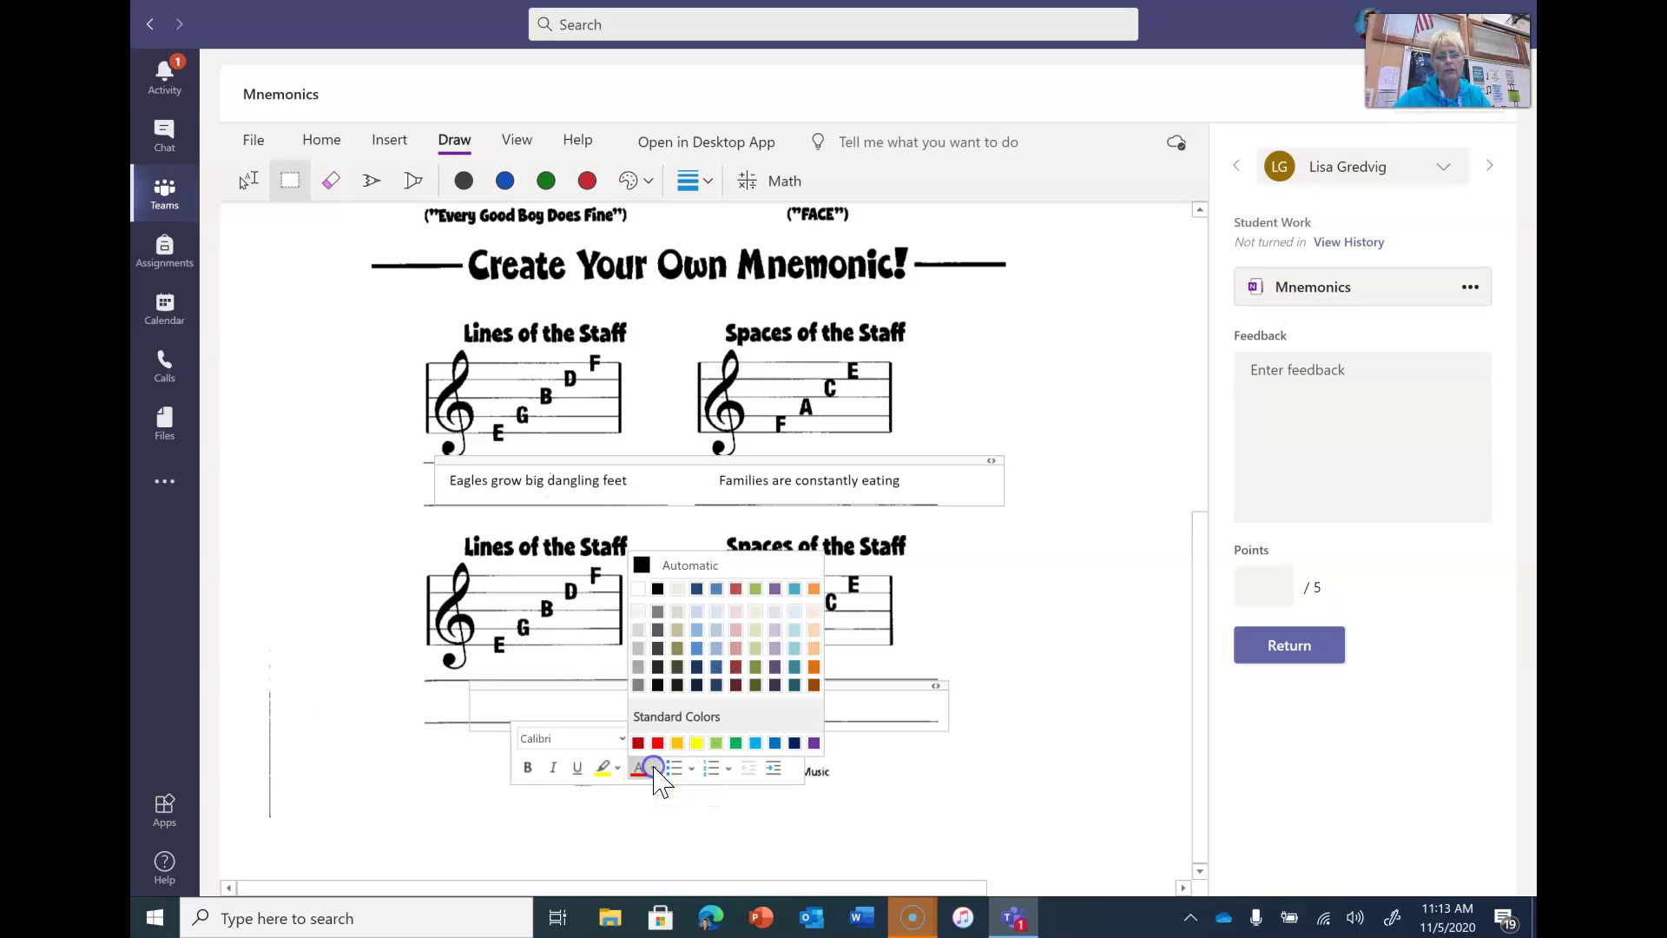
pyautogui.click(736, 671)
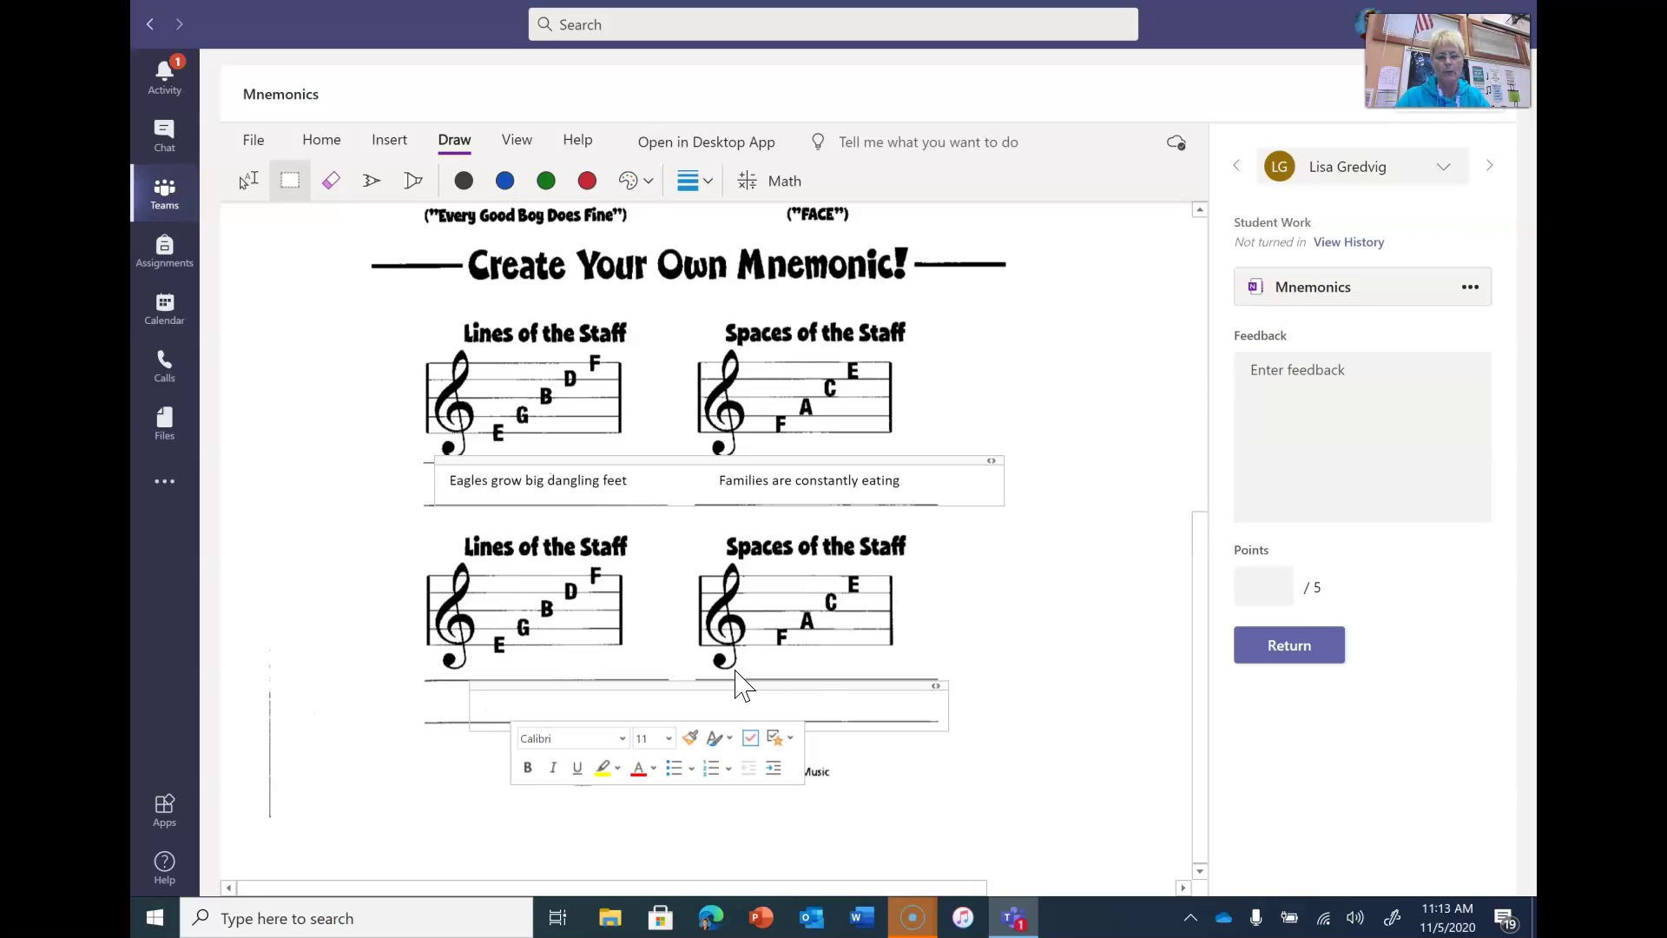
pyautogui.write('Elephants')
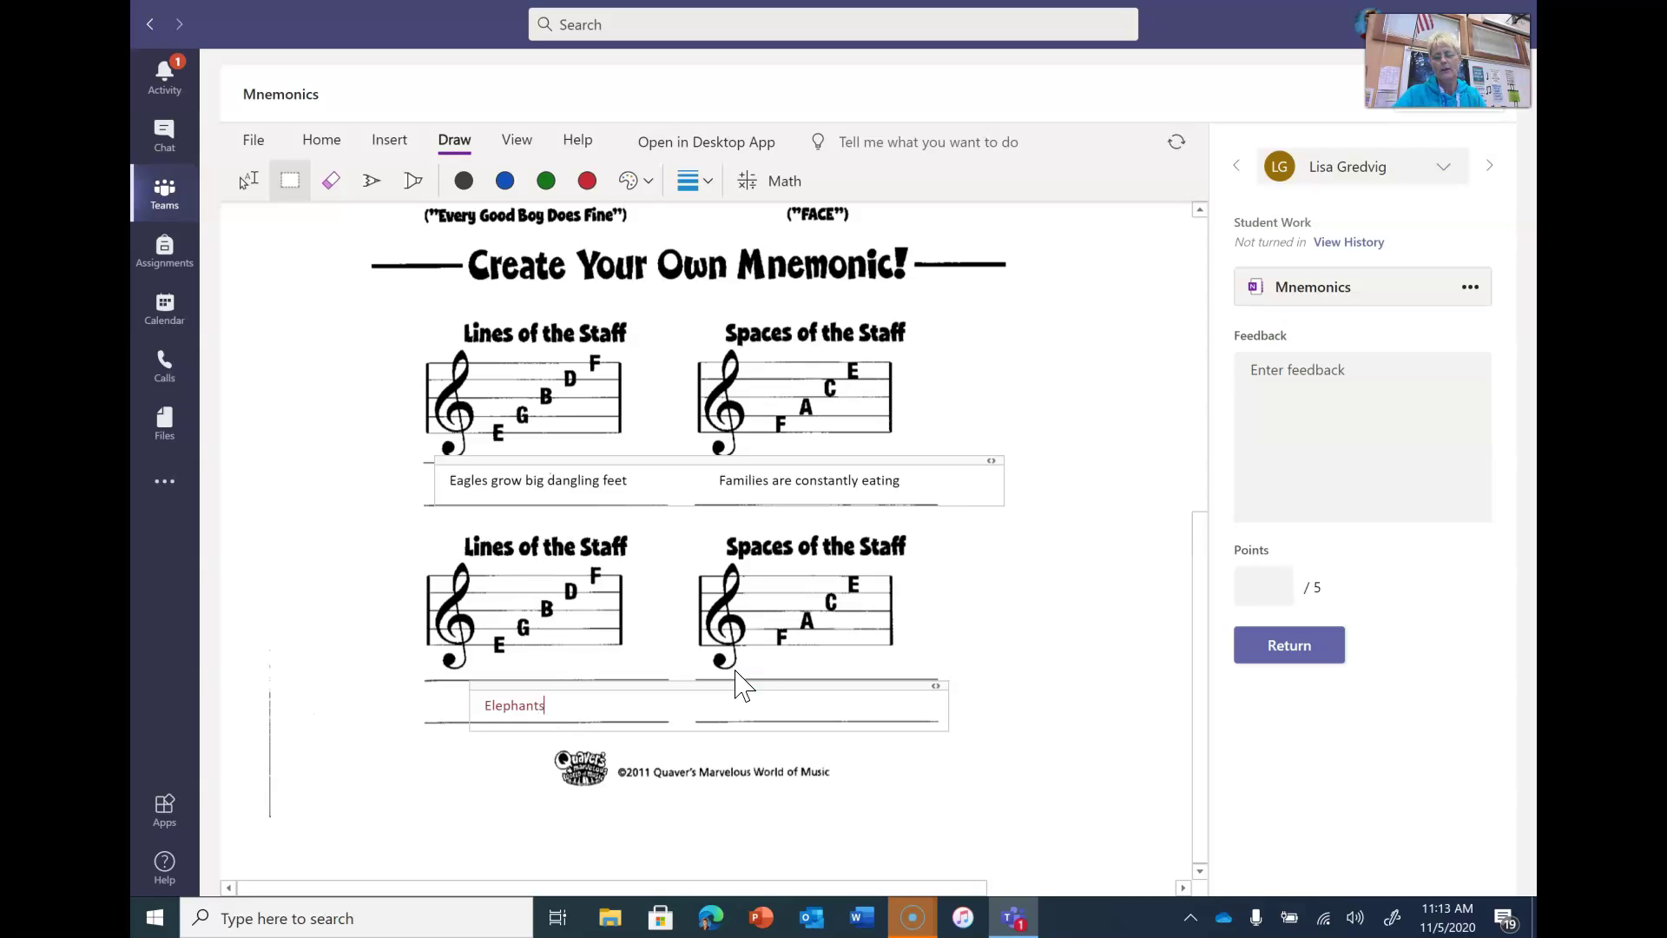
# - Enlarge the word Elephants to font size 16
pyautogui.click(640, 711)
pyautogui.rightClick(638, 706)
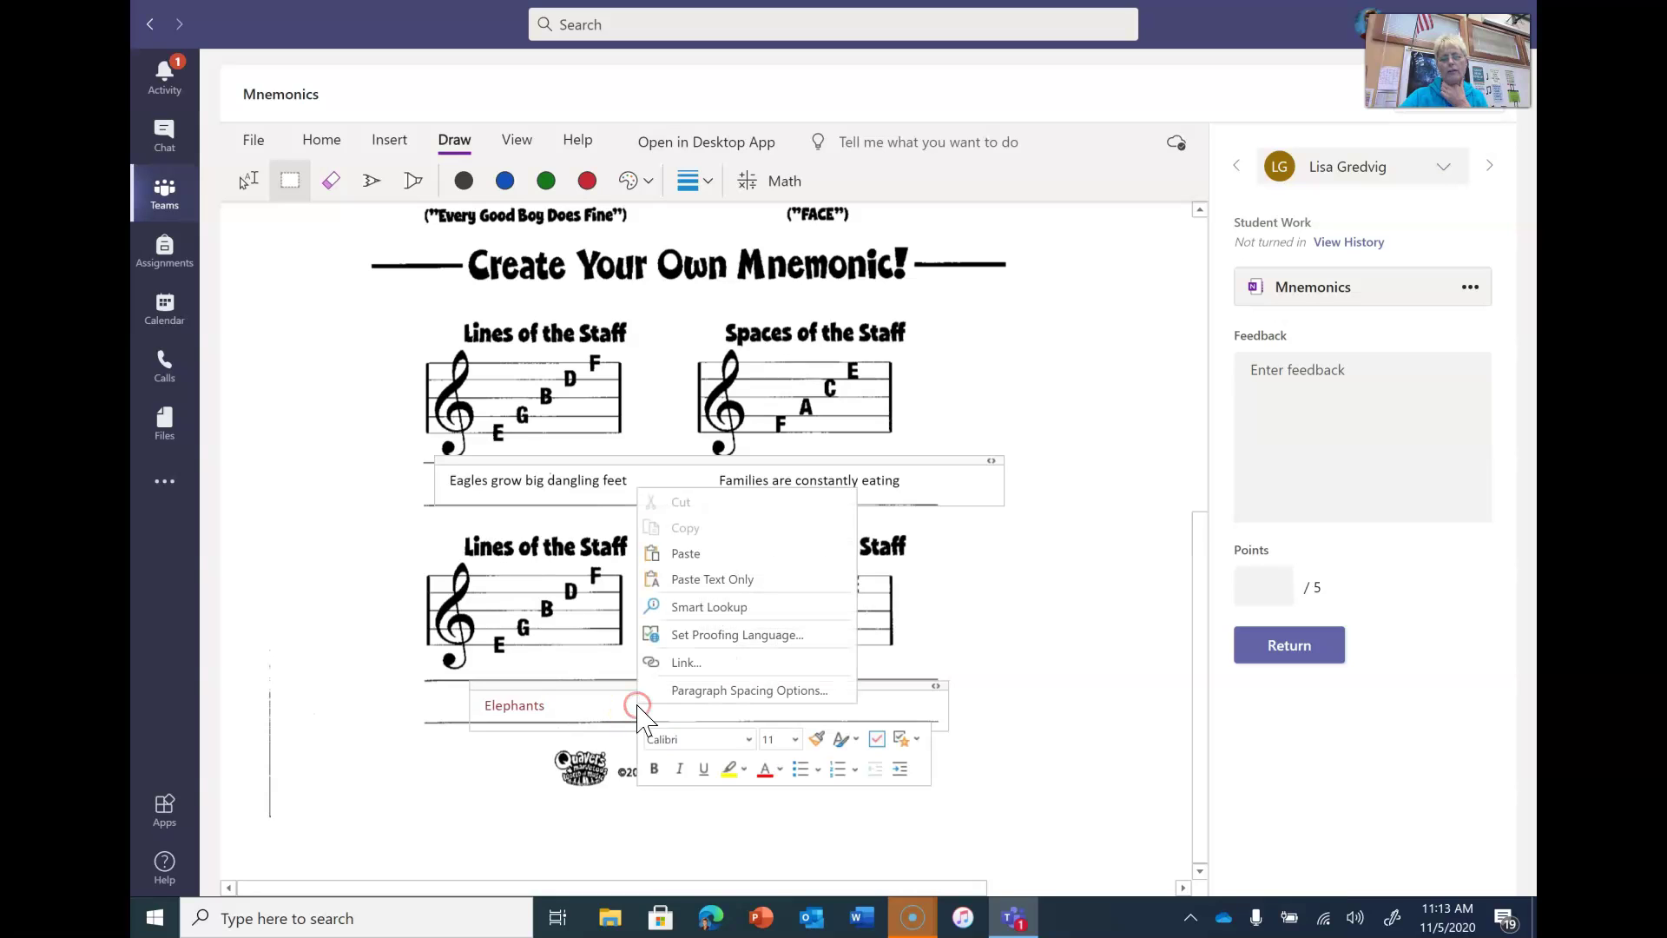
pyautogui.click(792, 740)
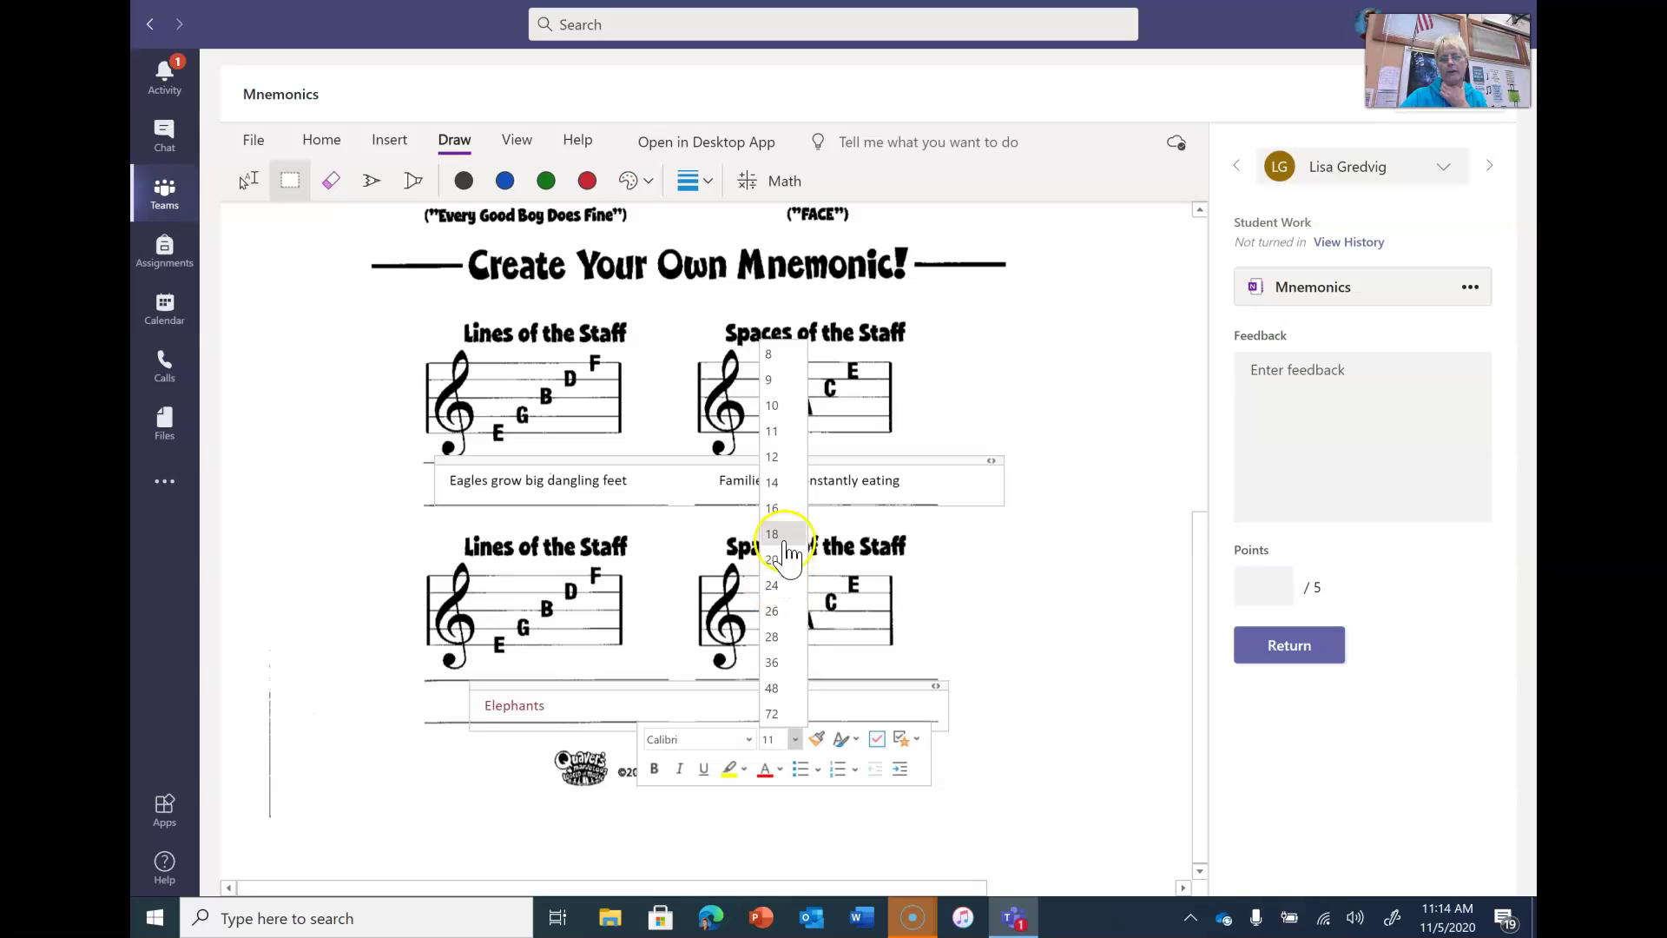
pyautogui.click(776, 512)
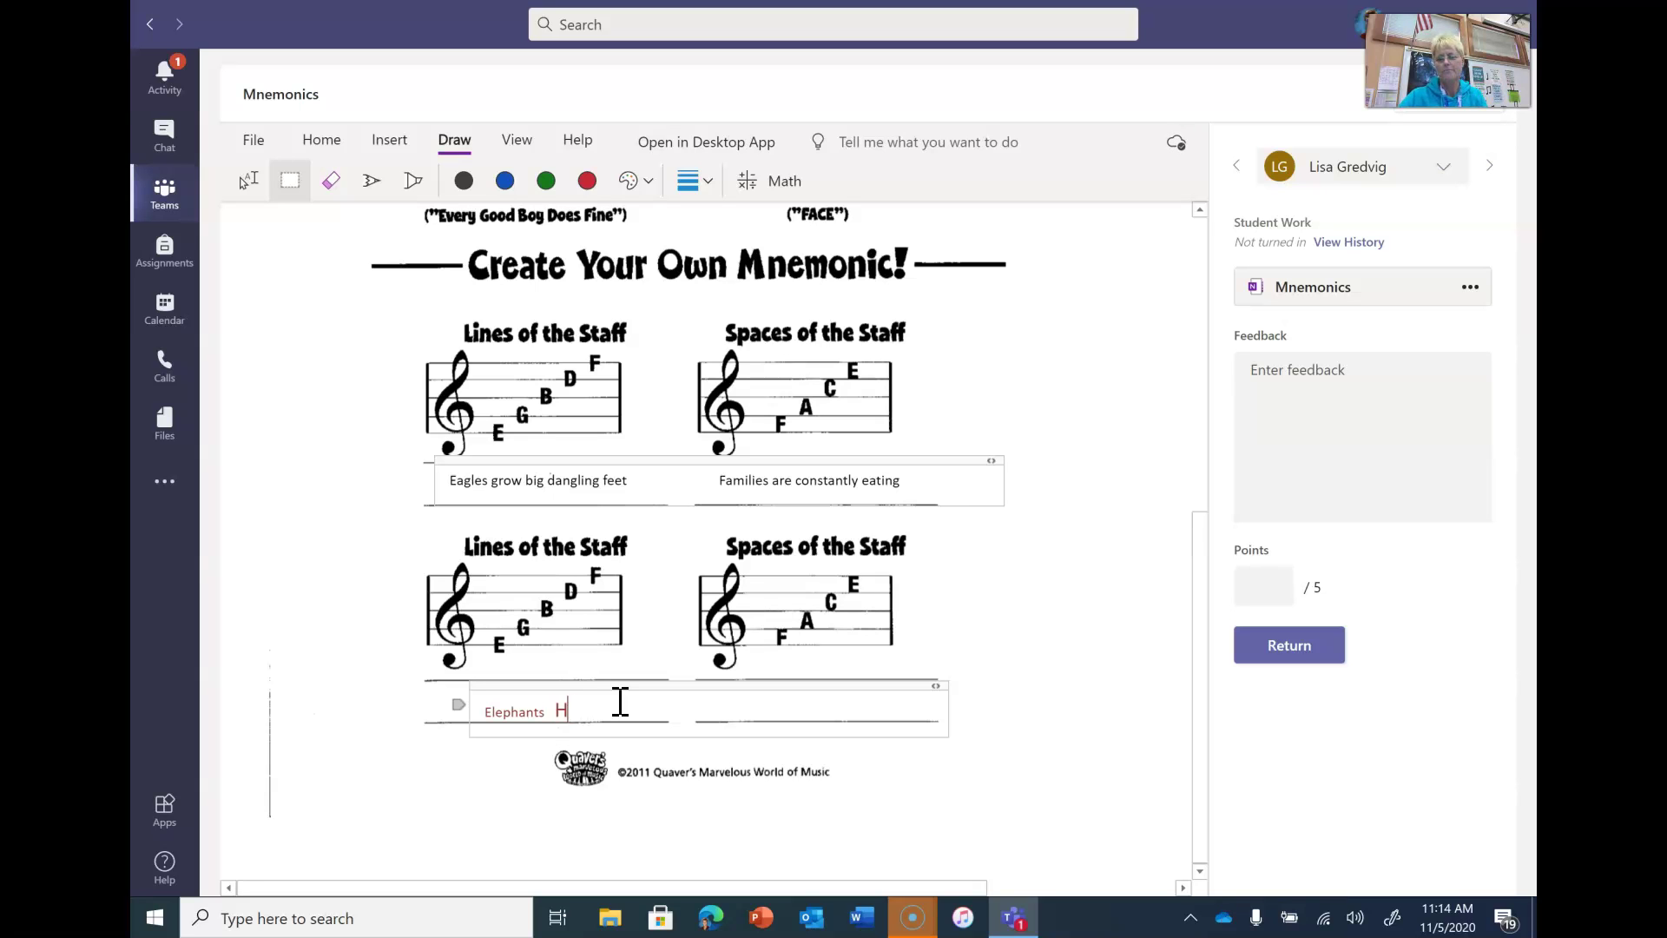
pyautogui.scroll(3, 620, 700)
pyautogui.scroll(-4, 521, 619)
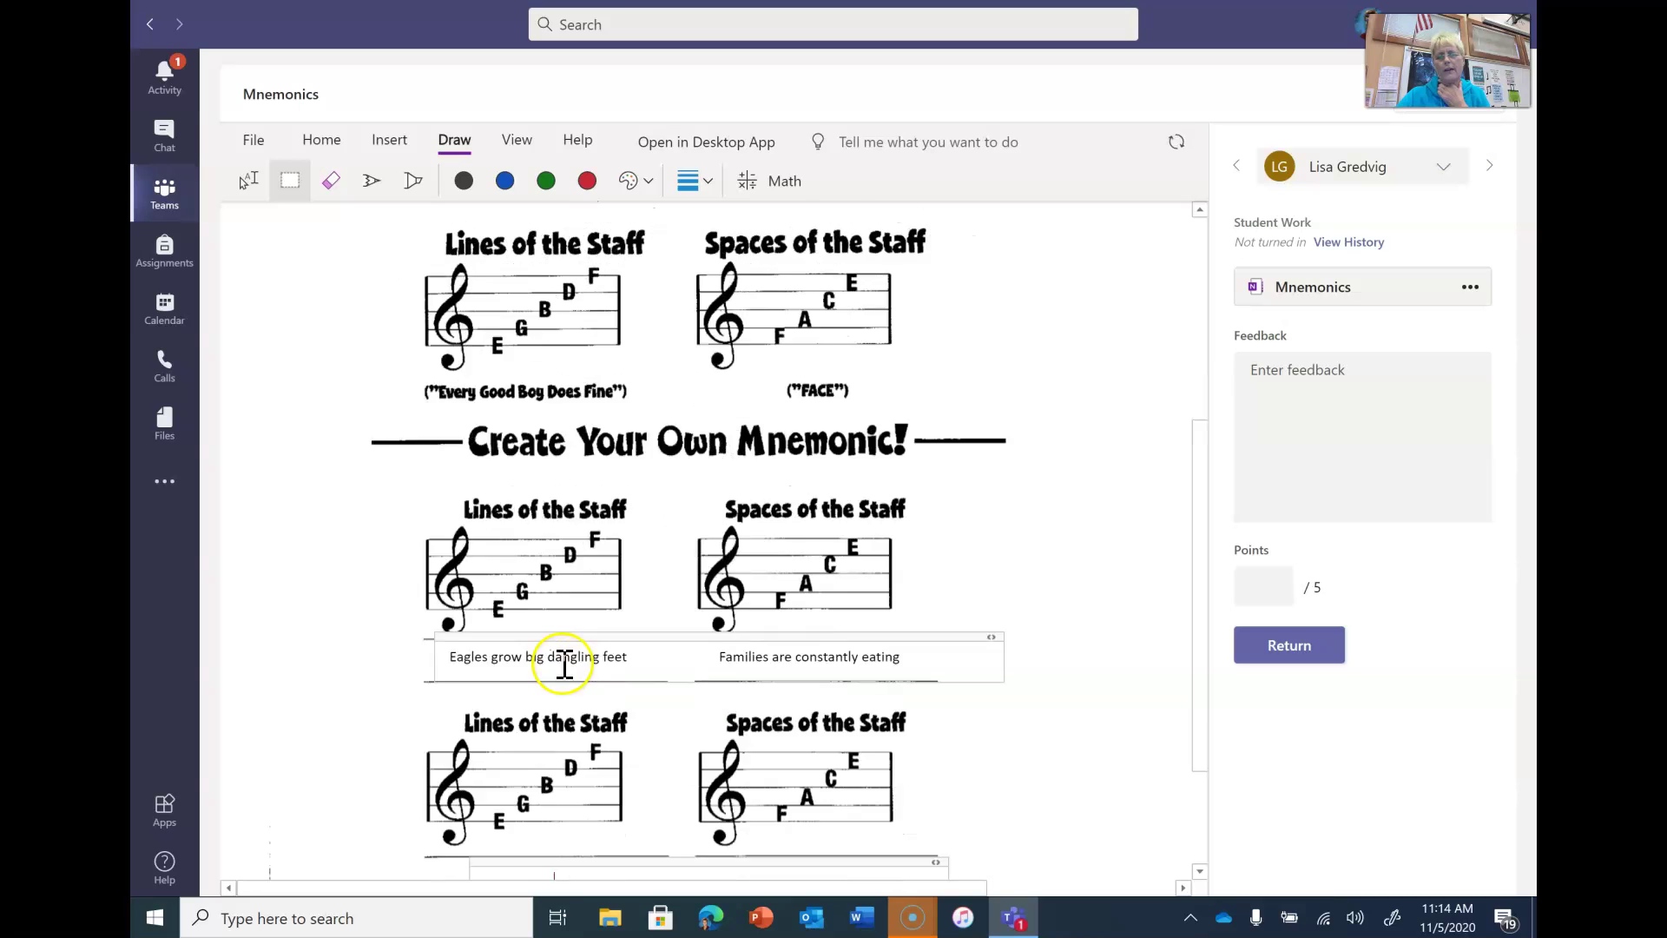
pyautogui.scroll(1, 538, 591)
pyautogui.scroll(1, 574, 532)
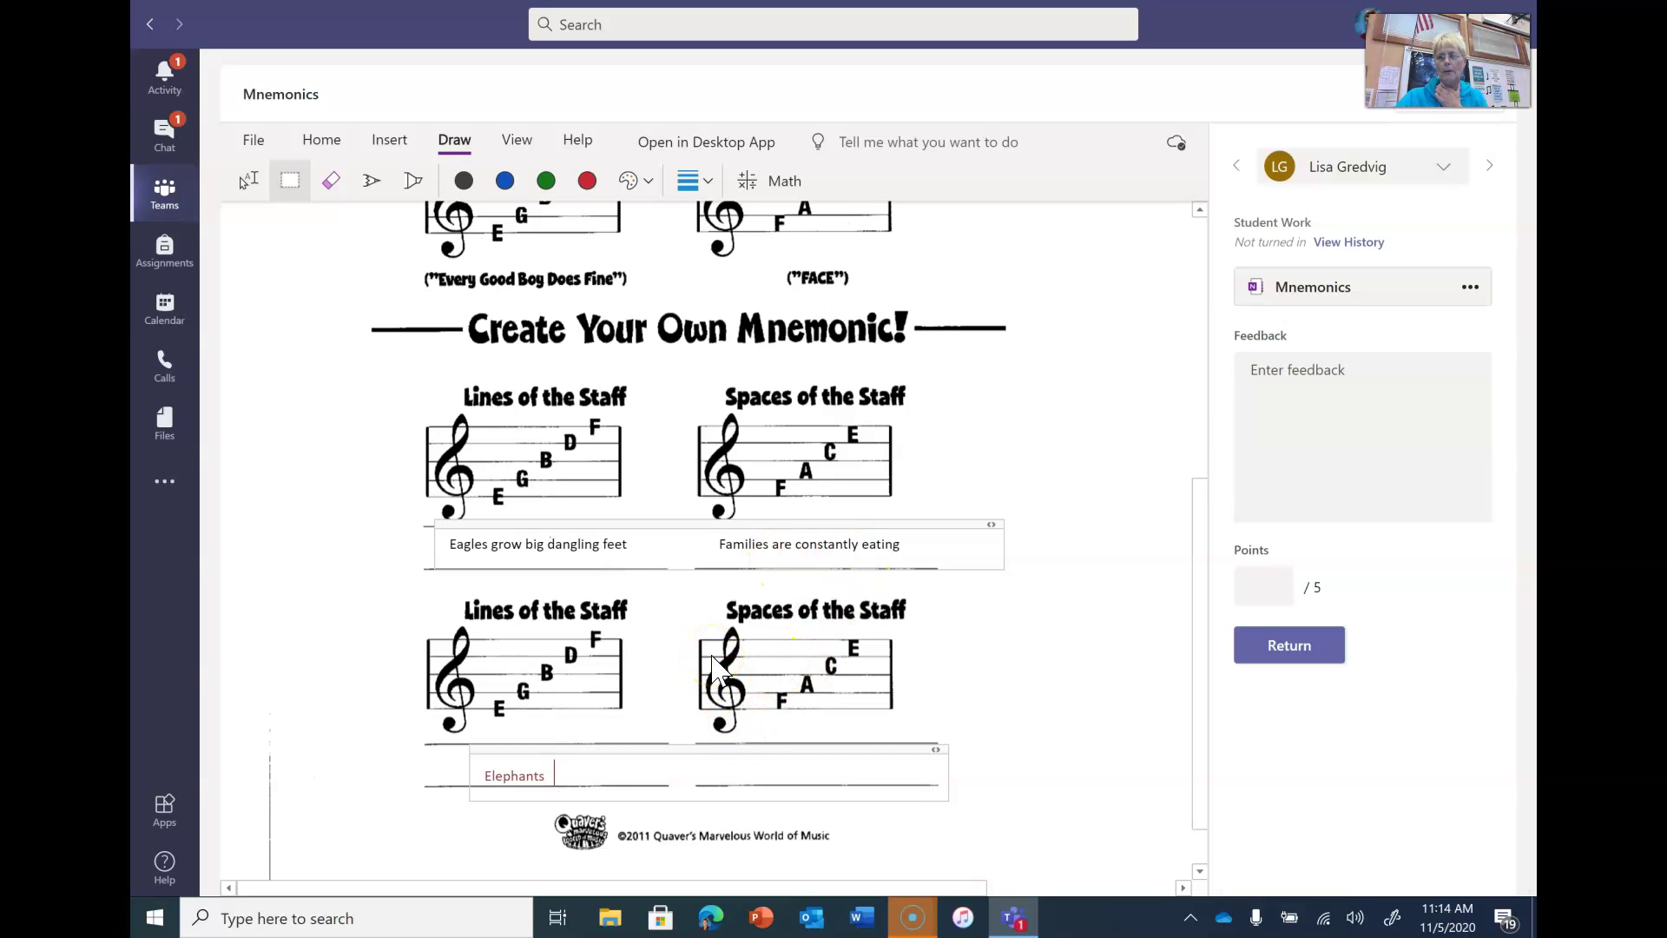
pyautogui.scroll(1, 712, 669)
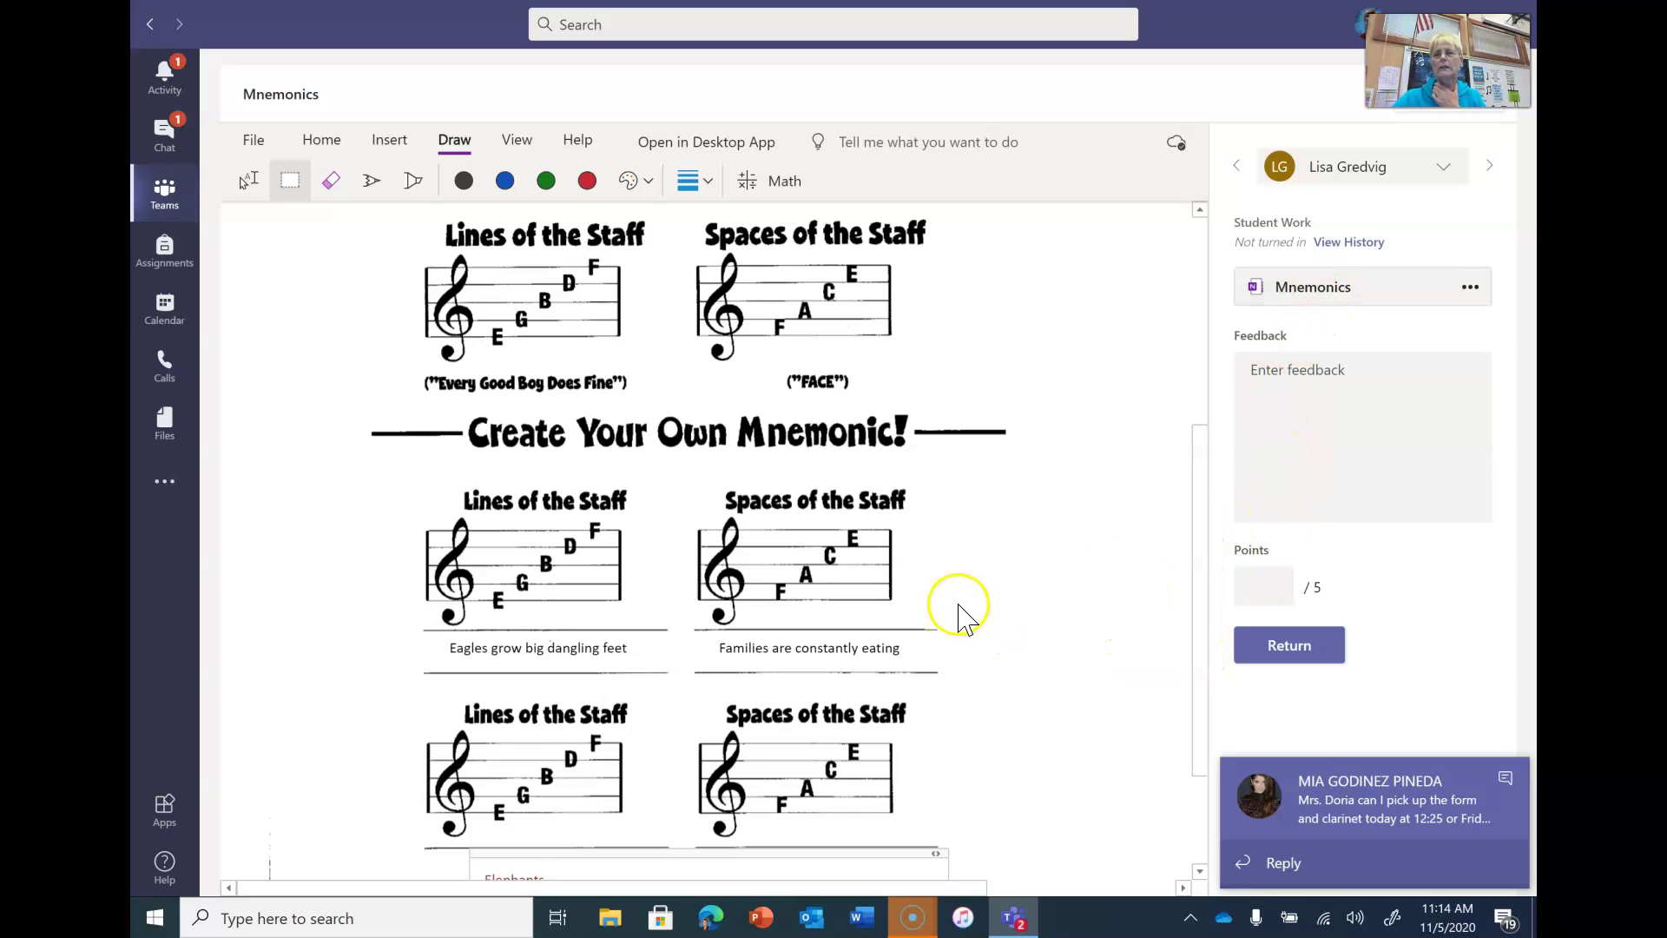
pyautogui.scroll(-2, 1032, 608)
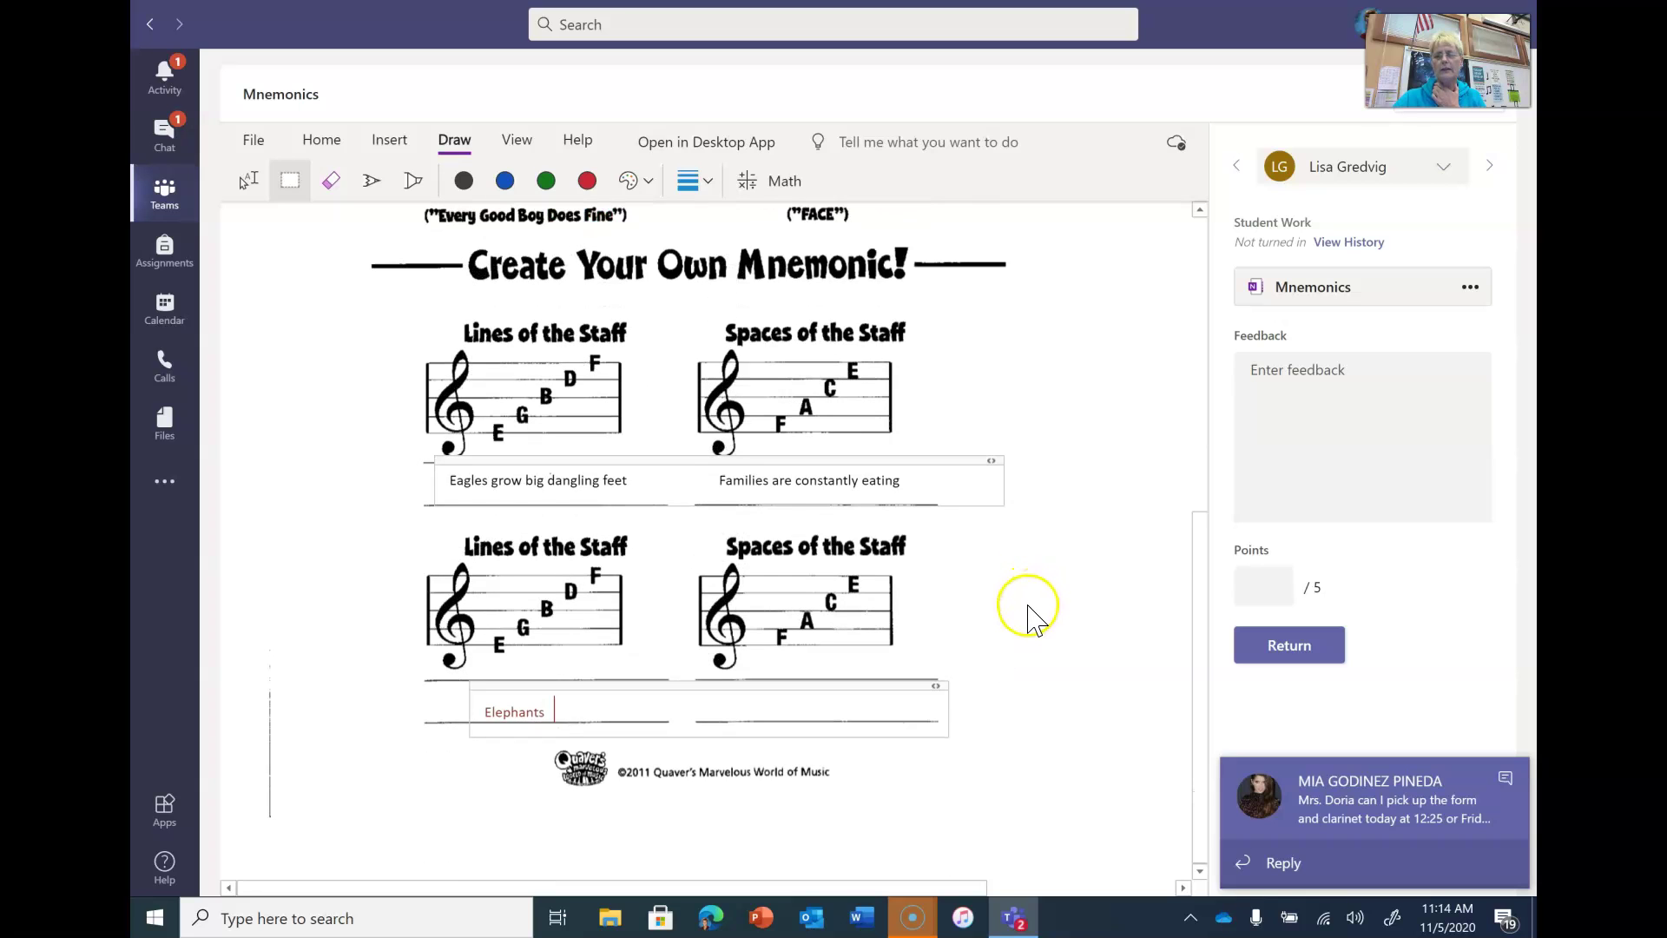
pyautogui.scroll(4, 1033, 618)
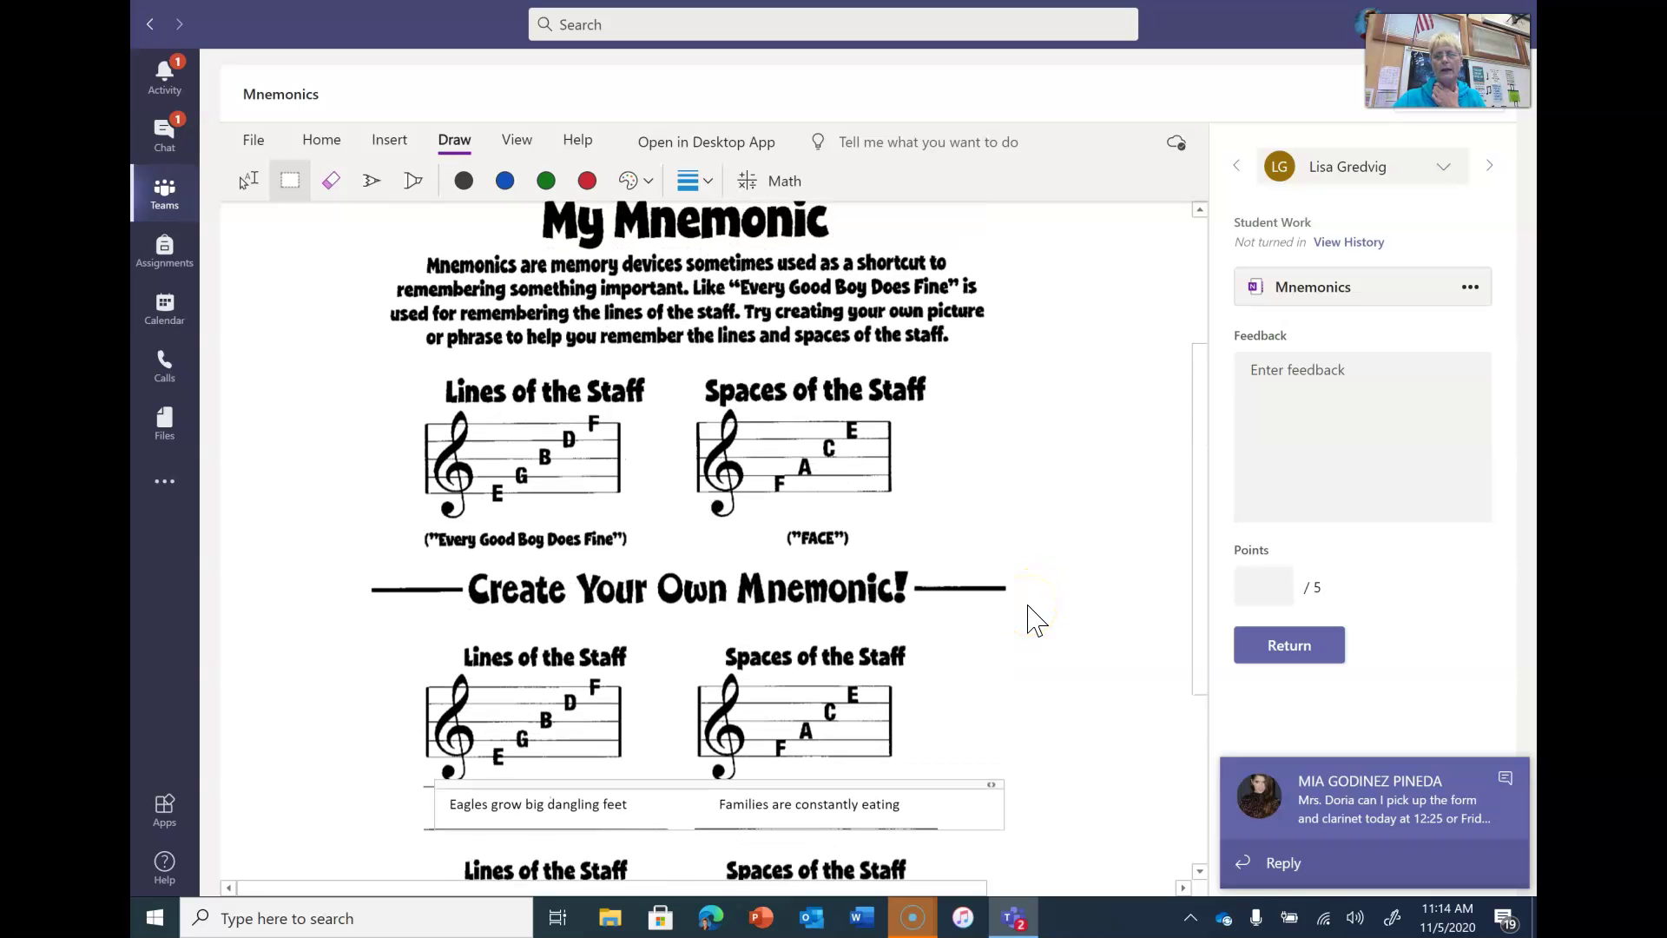
pyautogui.scroll(-4, 831, 584)
# - Select and delete both example mnemonic phrases from the first answer row
pyautogui.click(933, 483)
pyautogui.moveTo(933, 483); pyautogui.dragTo(442, 477)
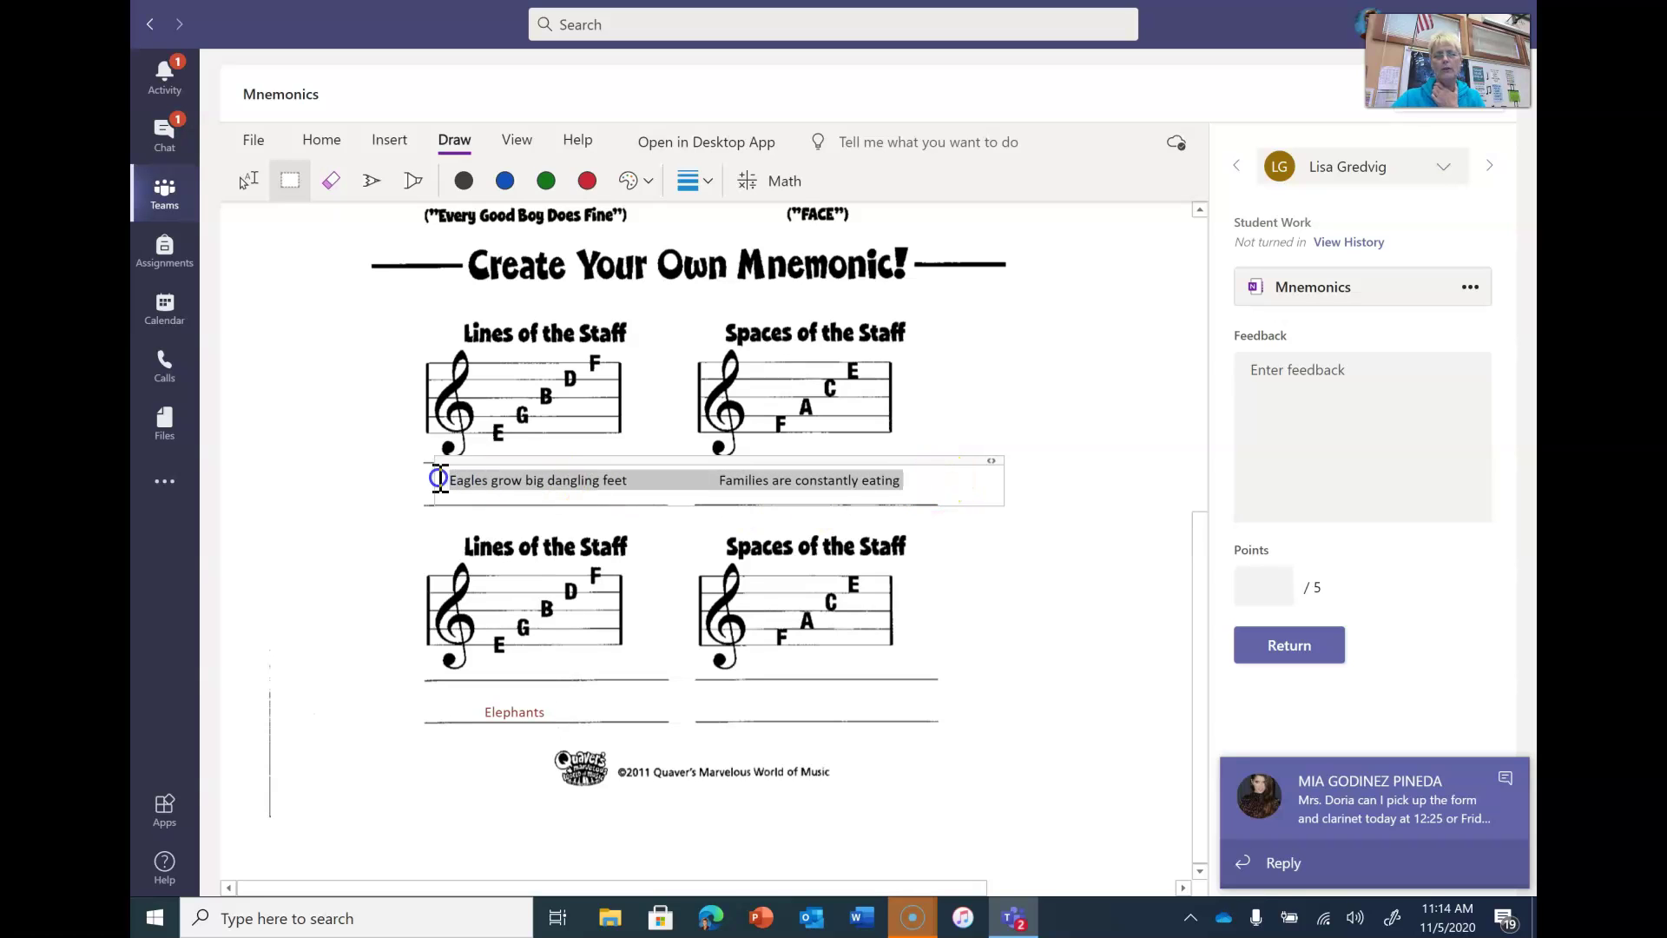
pyautogui.press('BackSpace')
# - Delete the word Elephants from the lower answer line, leaving all lines blank
pyautogui.click(586, 705)
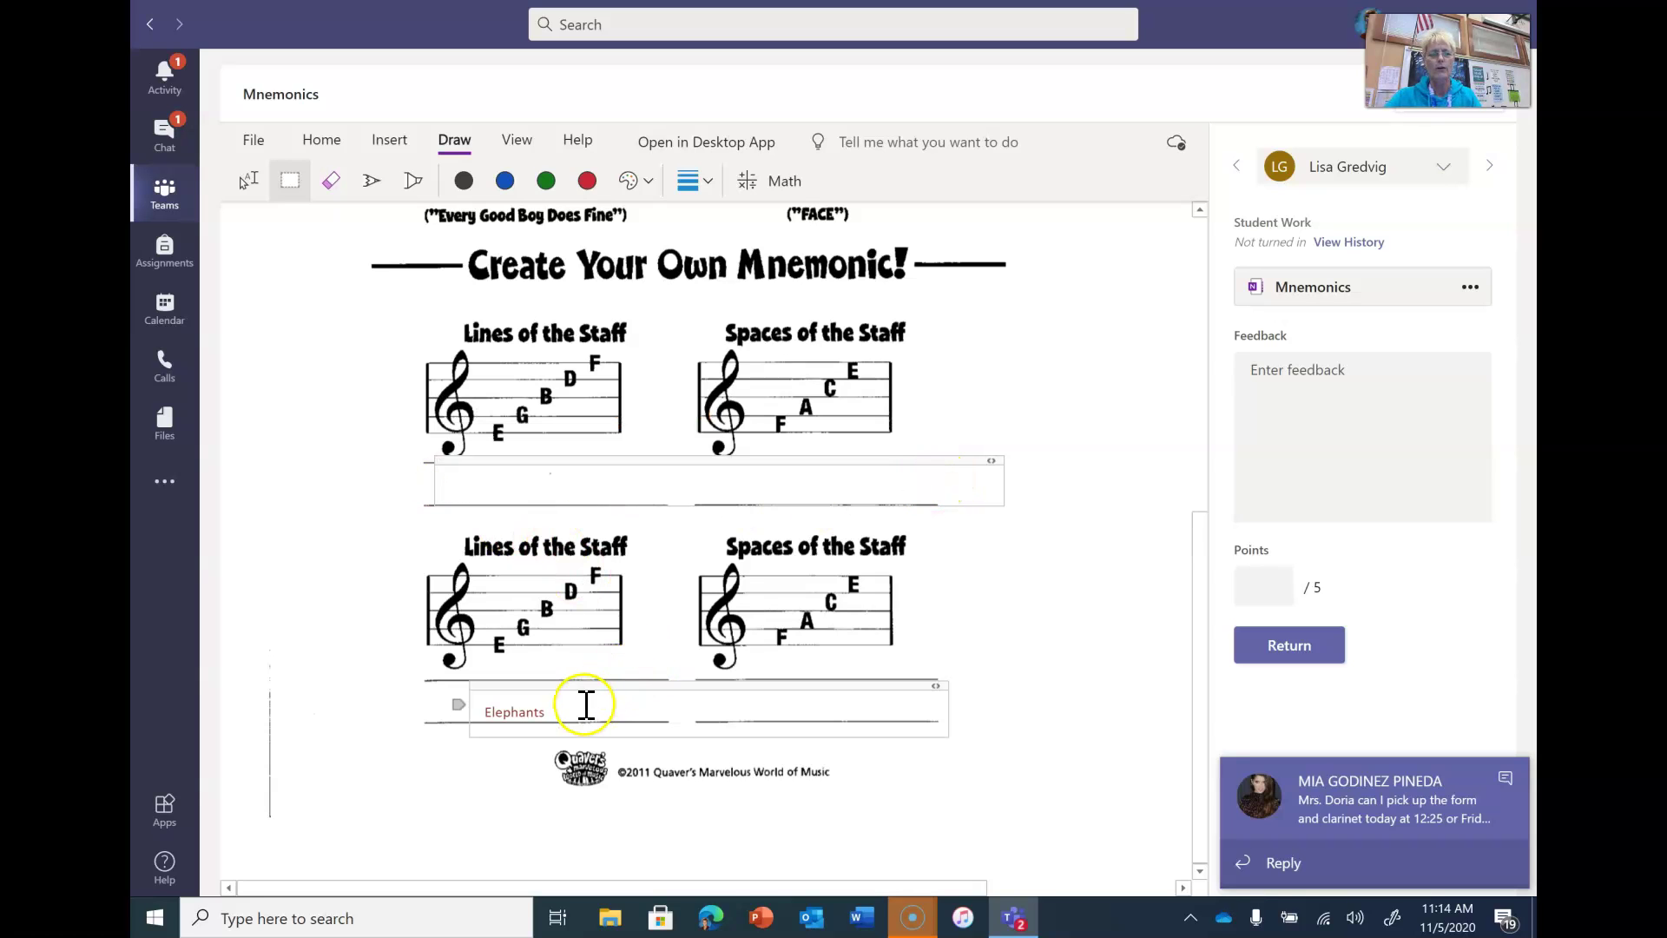
pyautogui.moveTo(586, 705); pyautogui.dragTo(477, 725)
pyautogui.press('BackSpace')
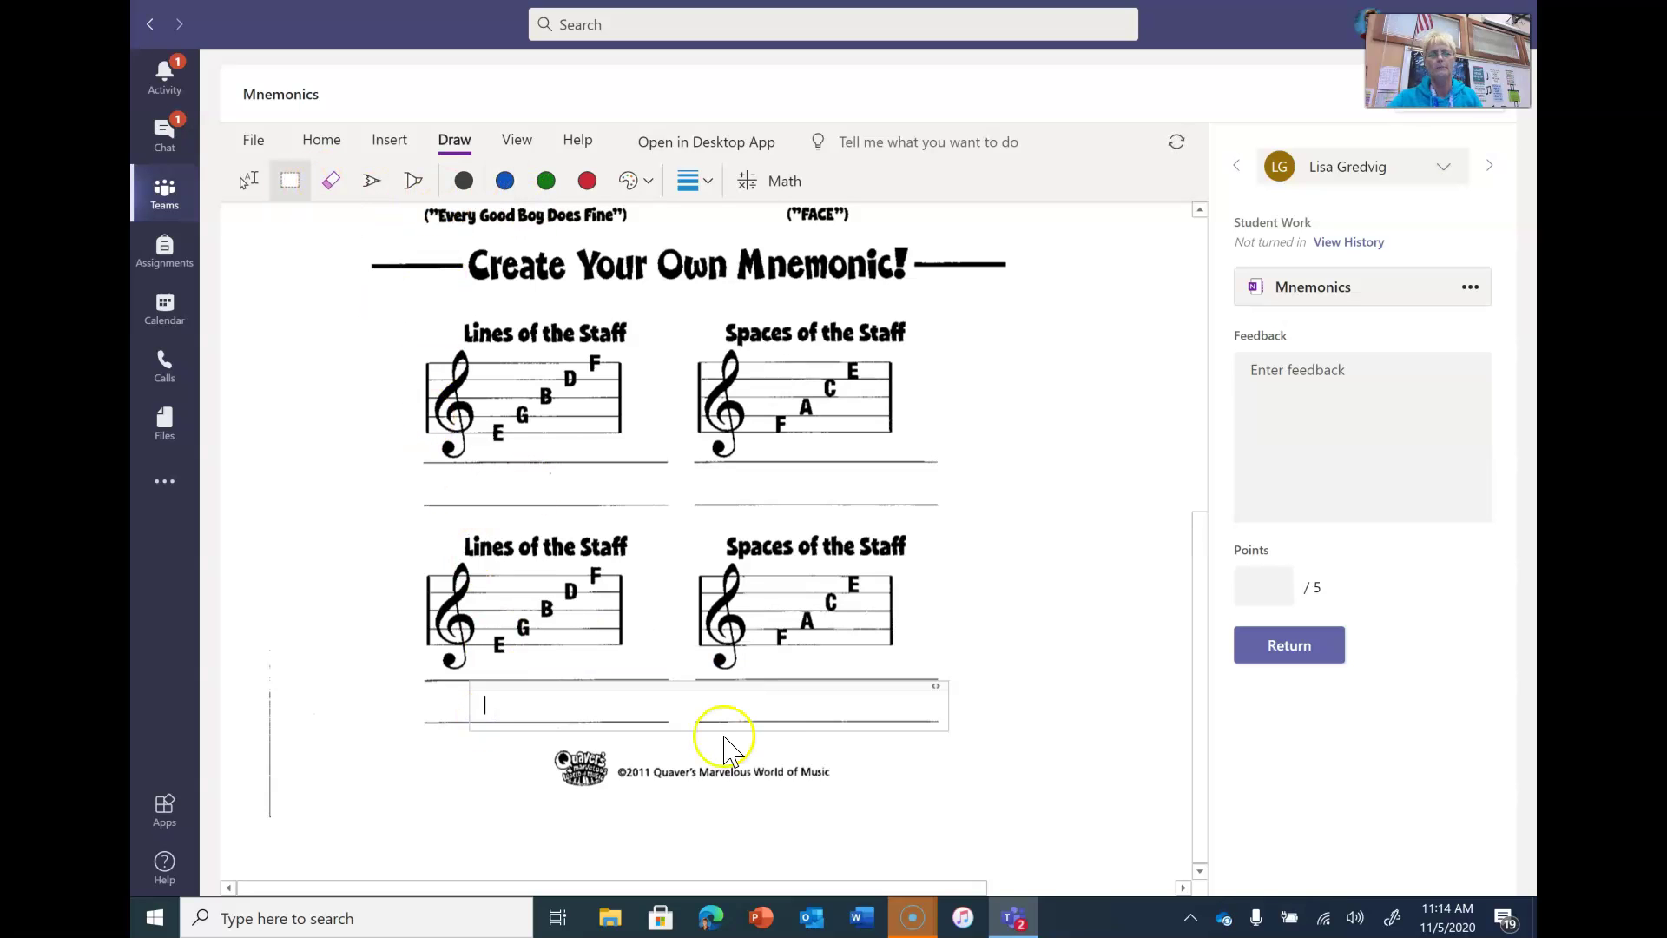
pyautogui.scroll(6, 816, 710)
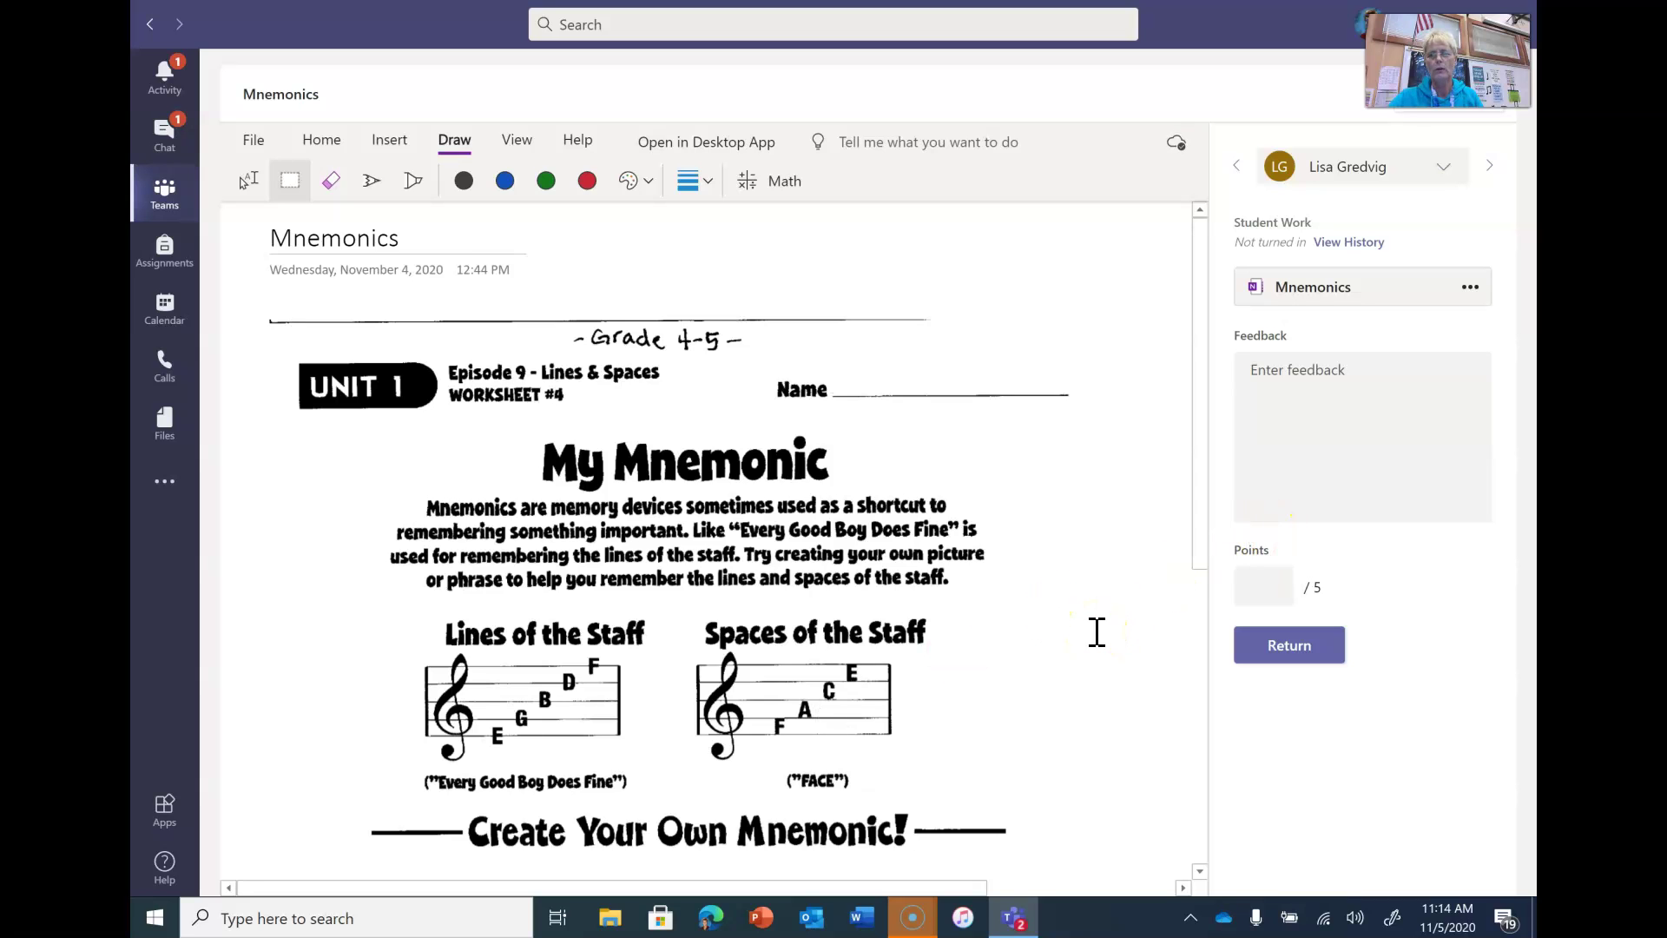
pyautogui.scroll(-5, 800, 708)
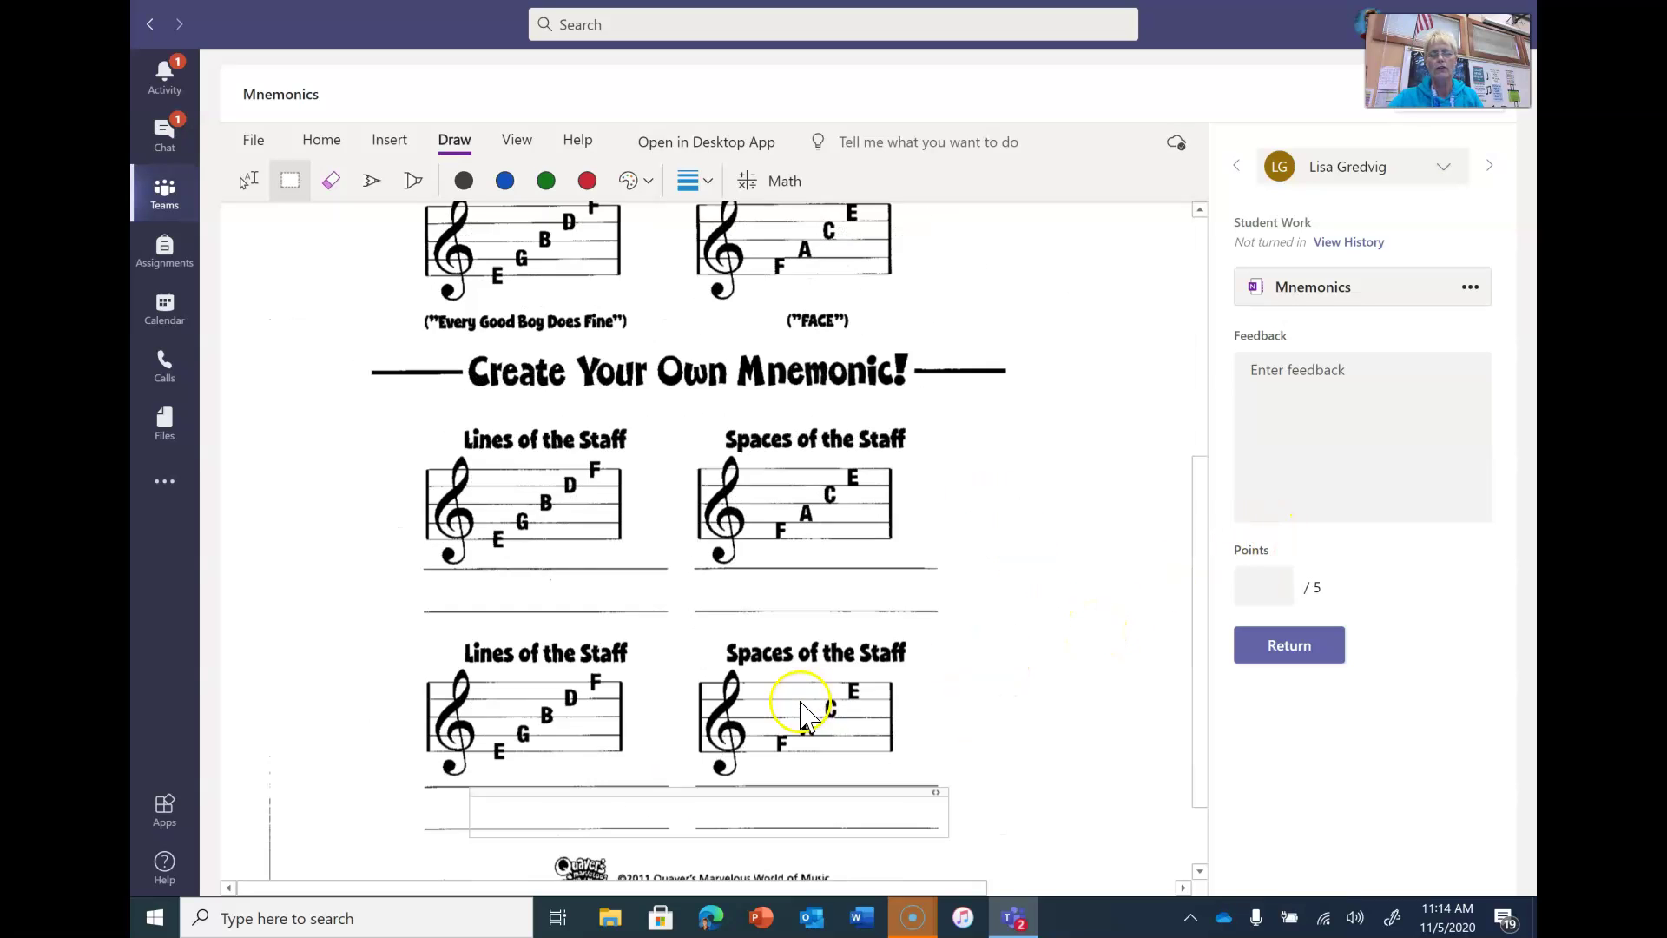
pyautogui.scroll(-1, 801, 705)
pyautogui.scroll(6, 864, 755)
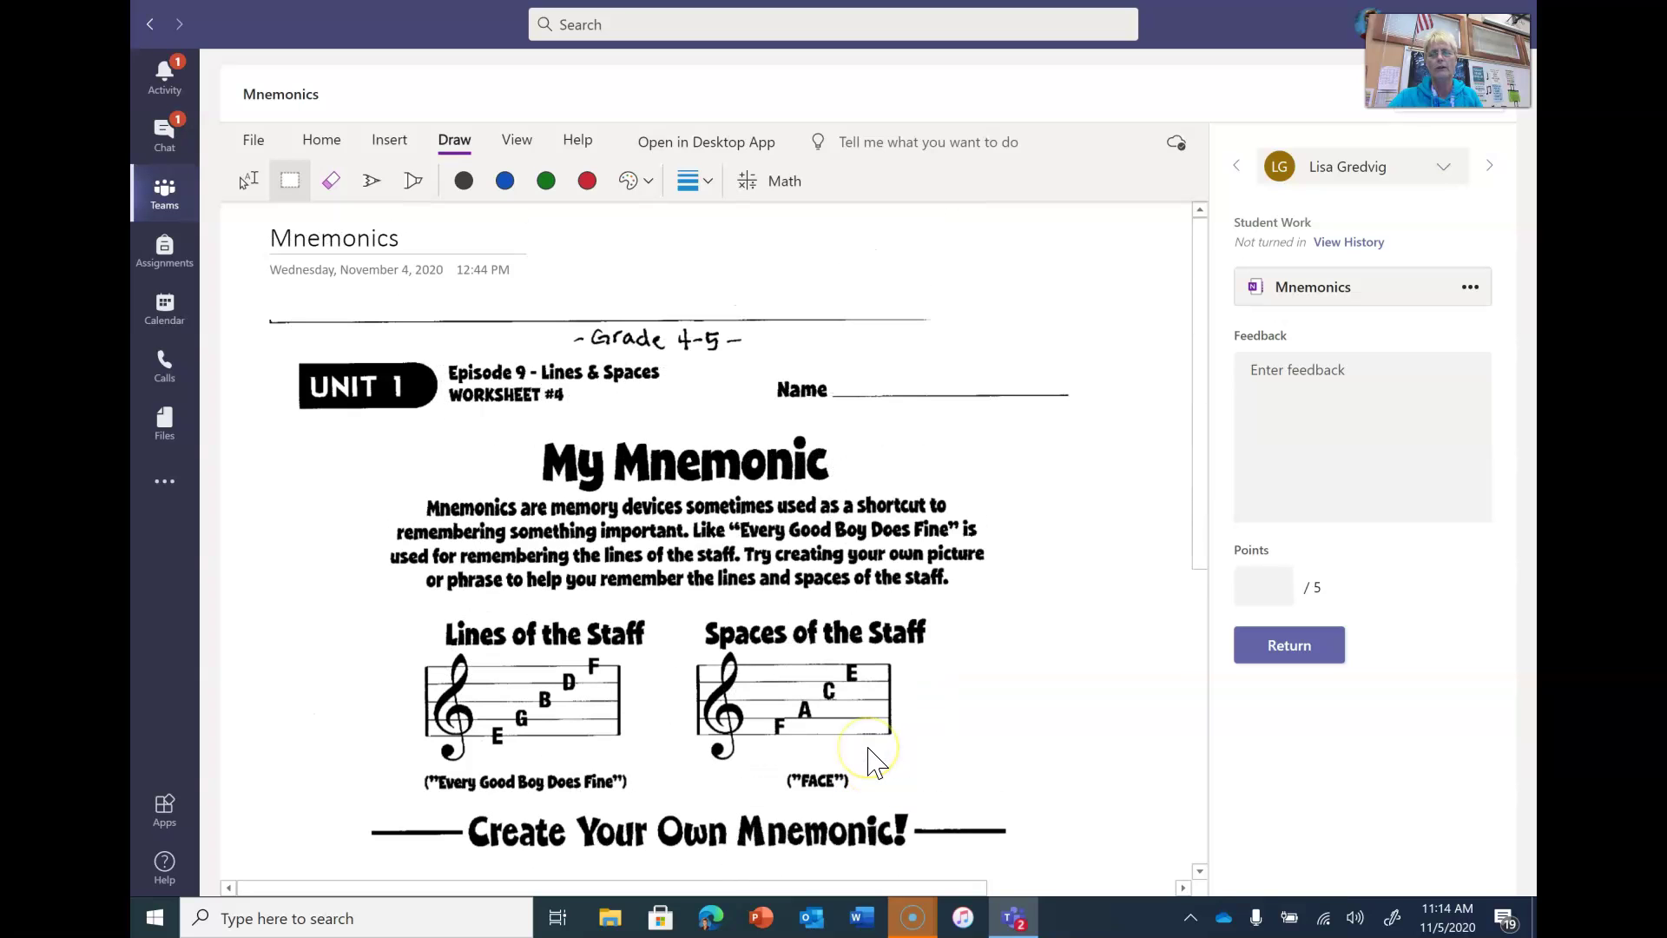